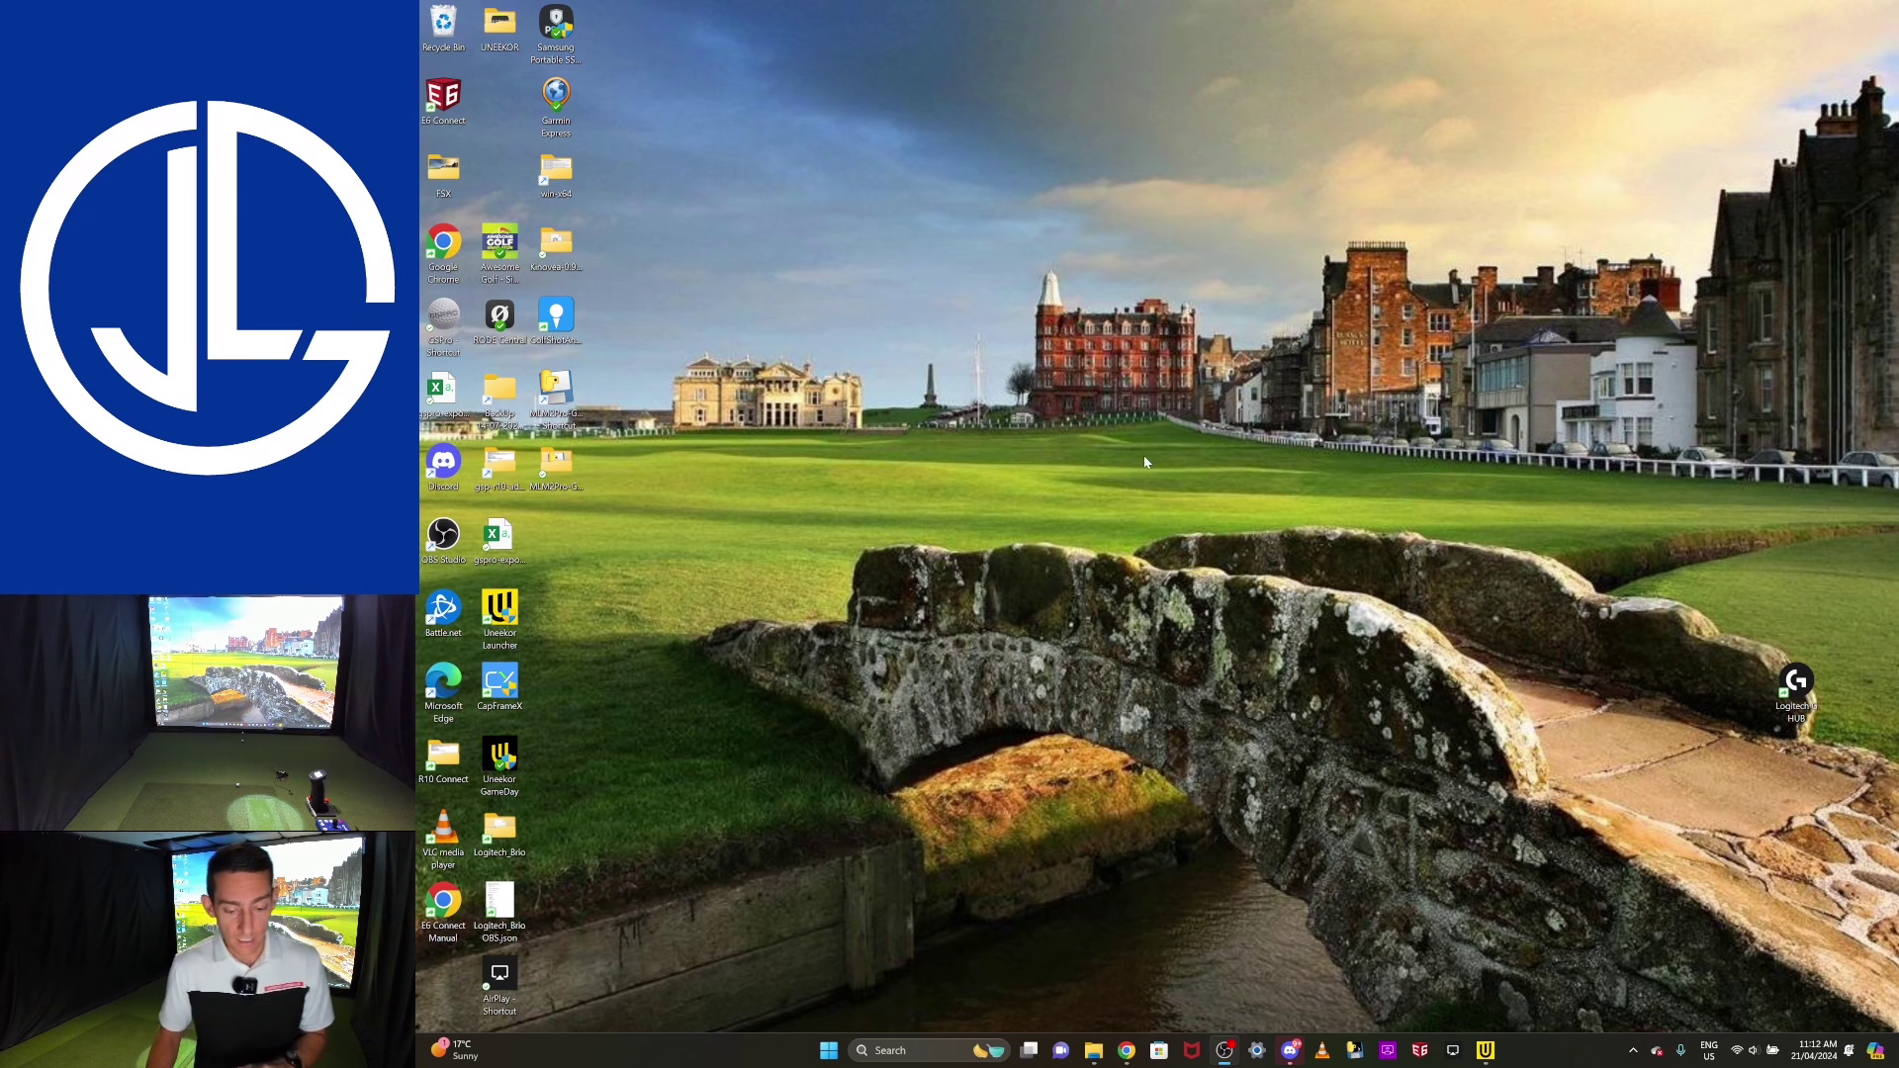
Step: Inspect the contents of the MLM2Pro-GSPro-Connector_V1.04.01 zip file in the Downloads folder and close the window
left_click(1096, 1052)
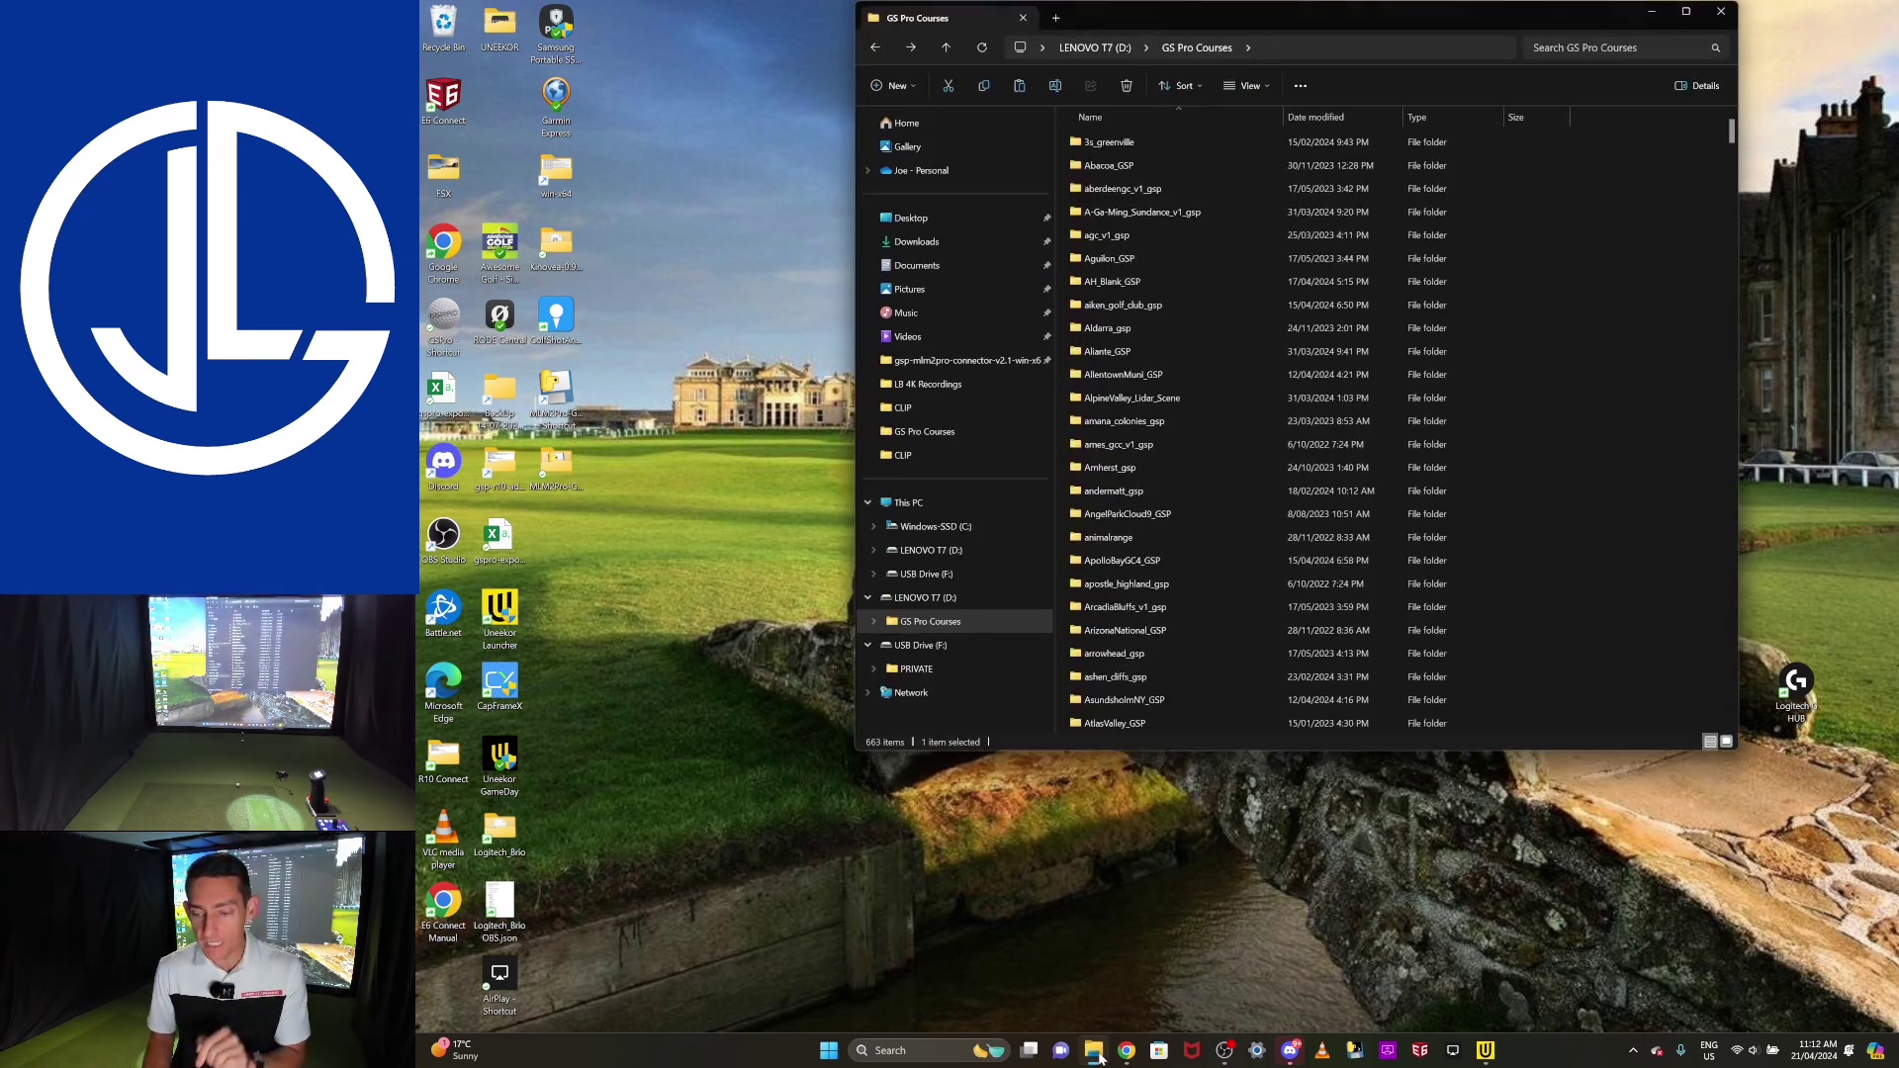
left_click(964, 244)
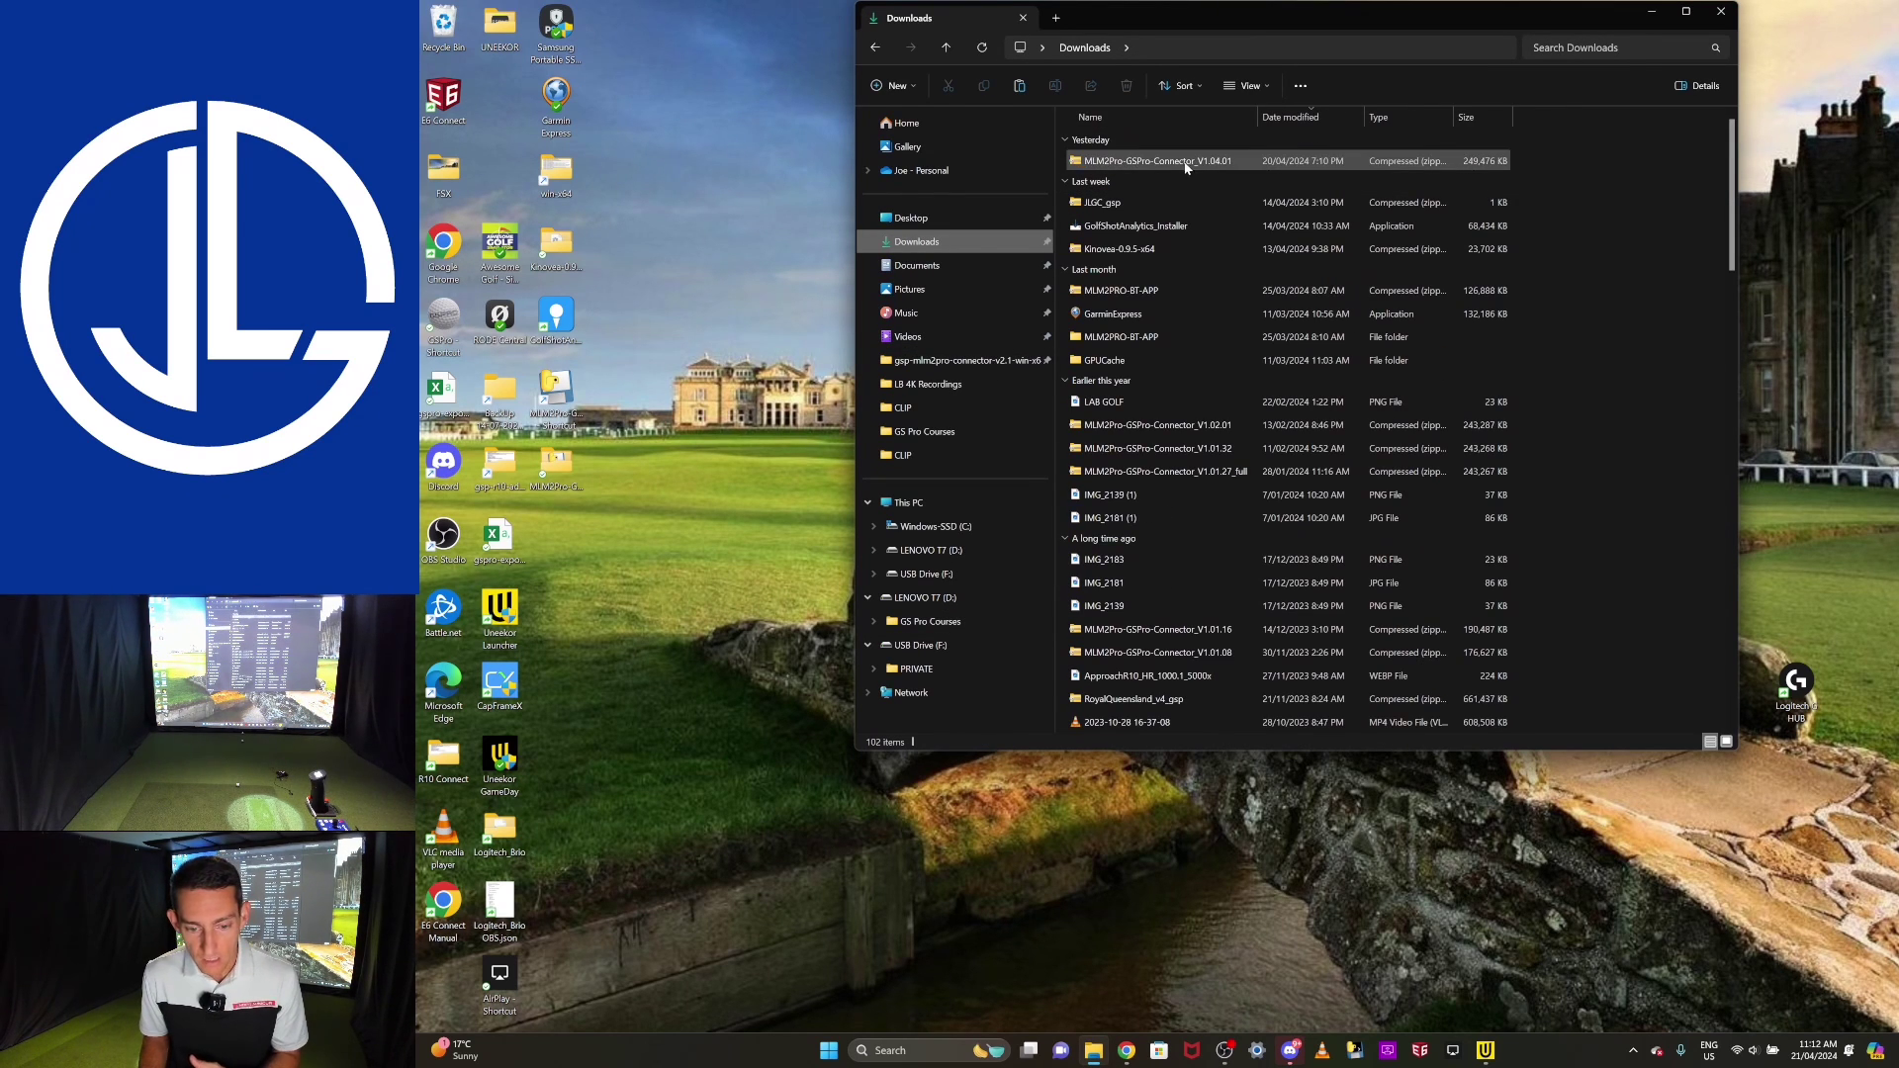
left_click(1334, 163)
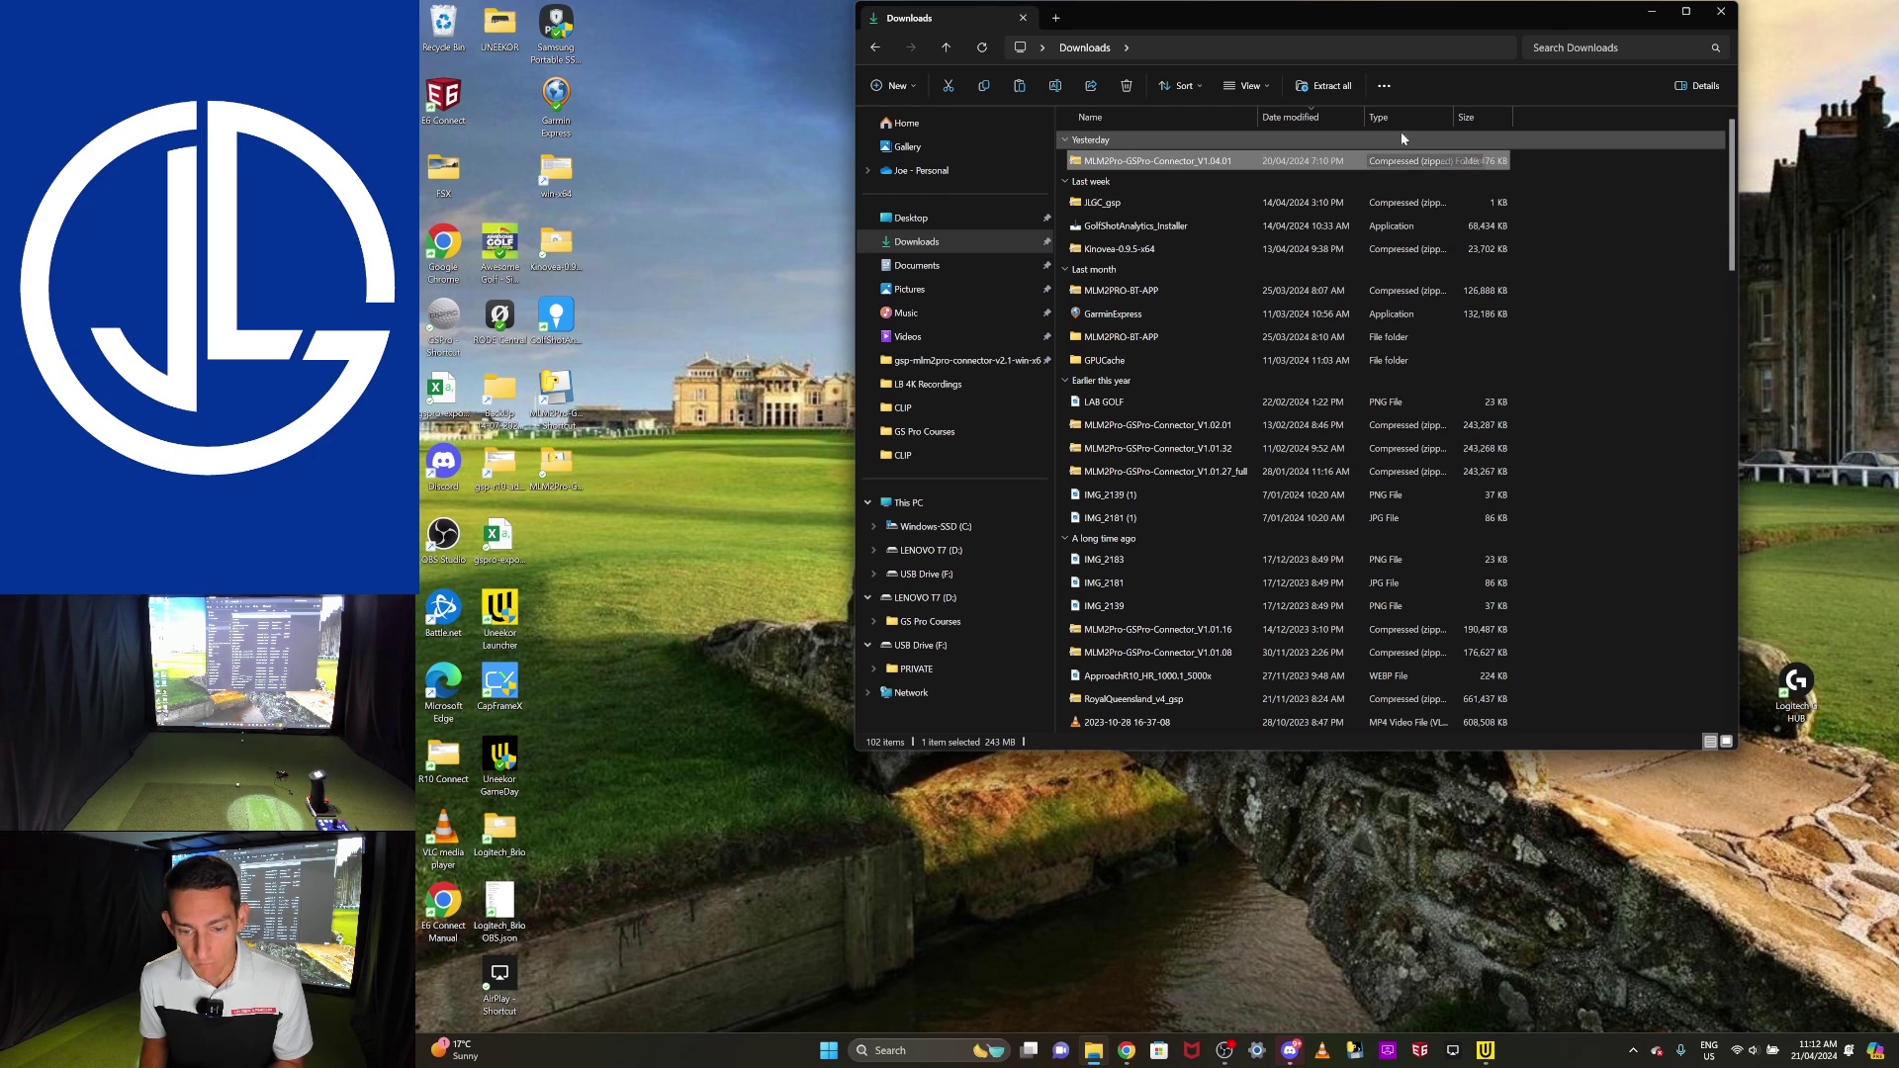
double_click(1453, 117)
left_click_drag(1475, 20, 1384, 196)
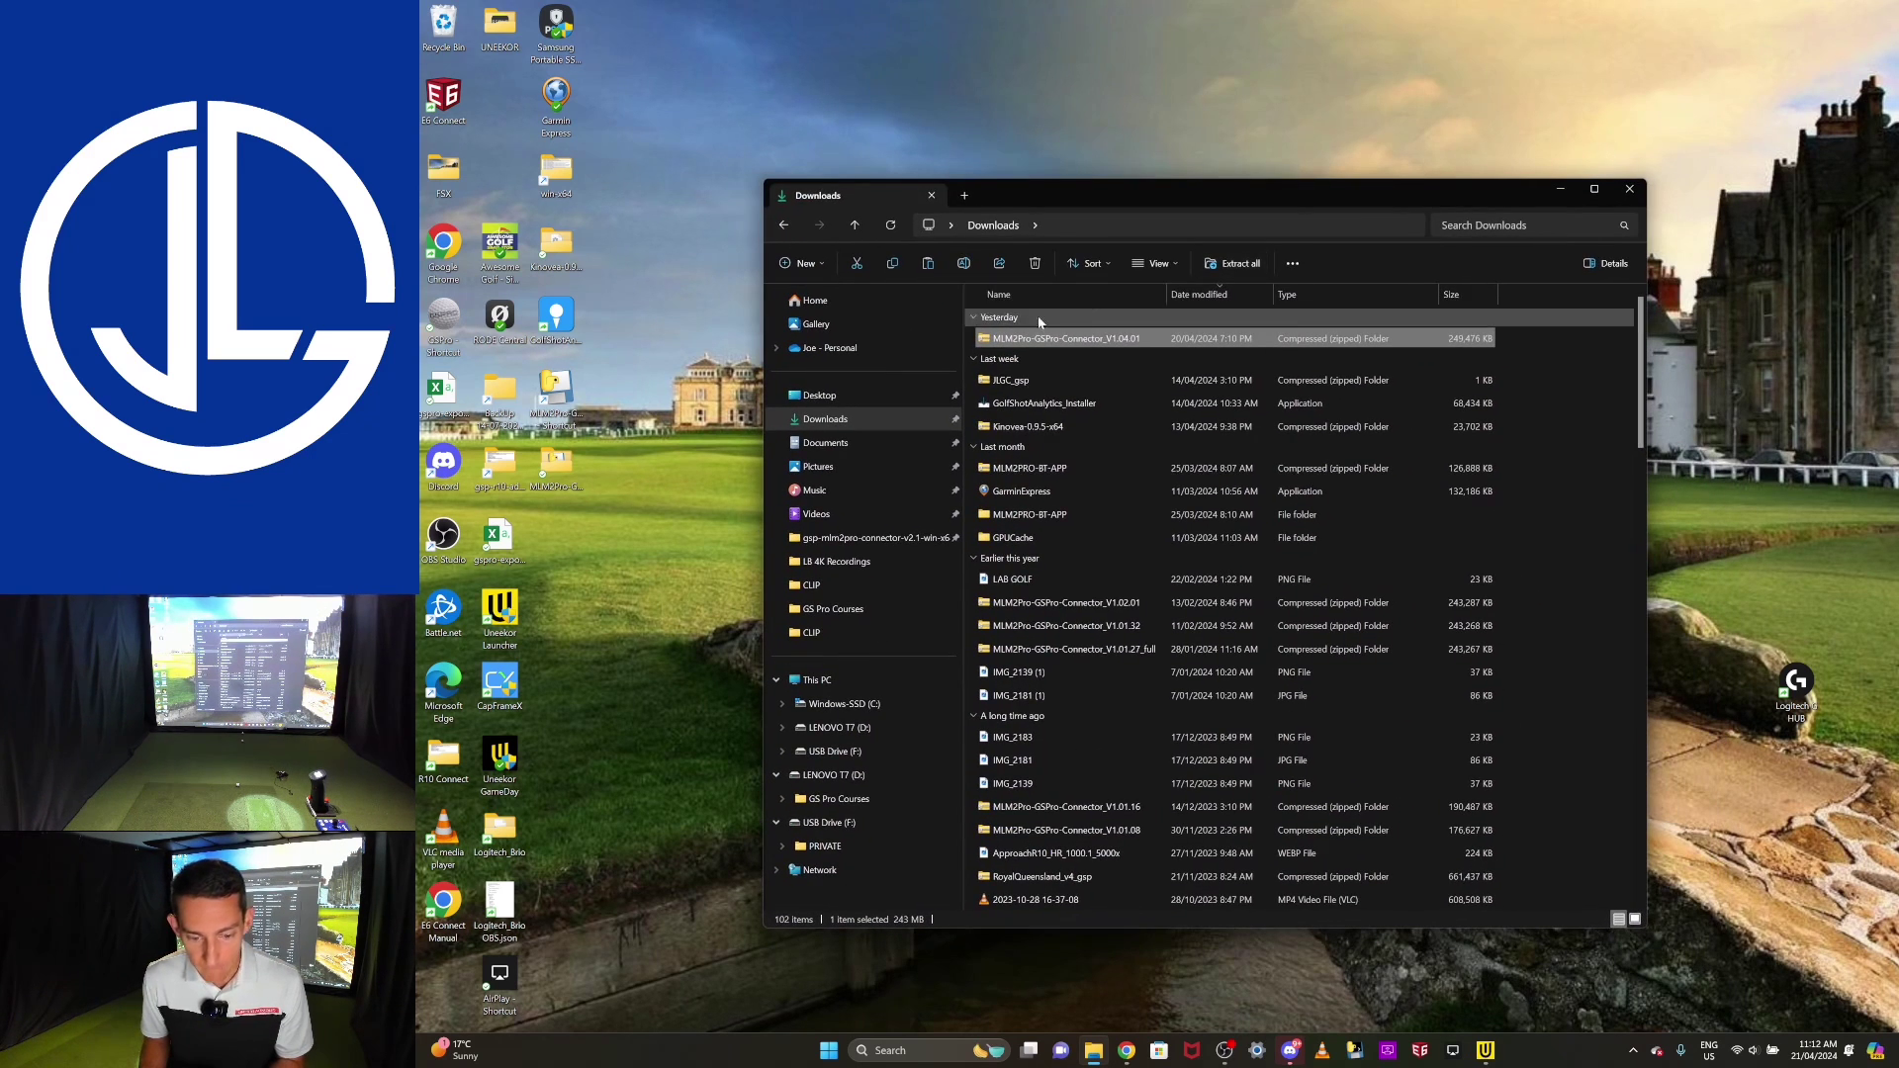
double_click(987, 340)
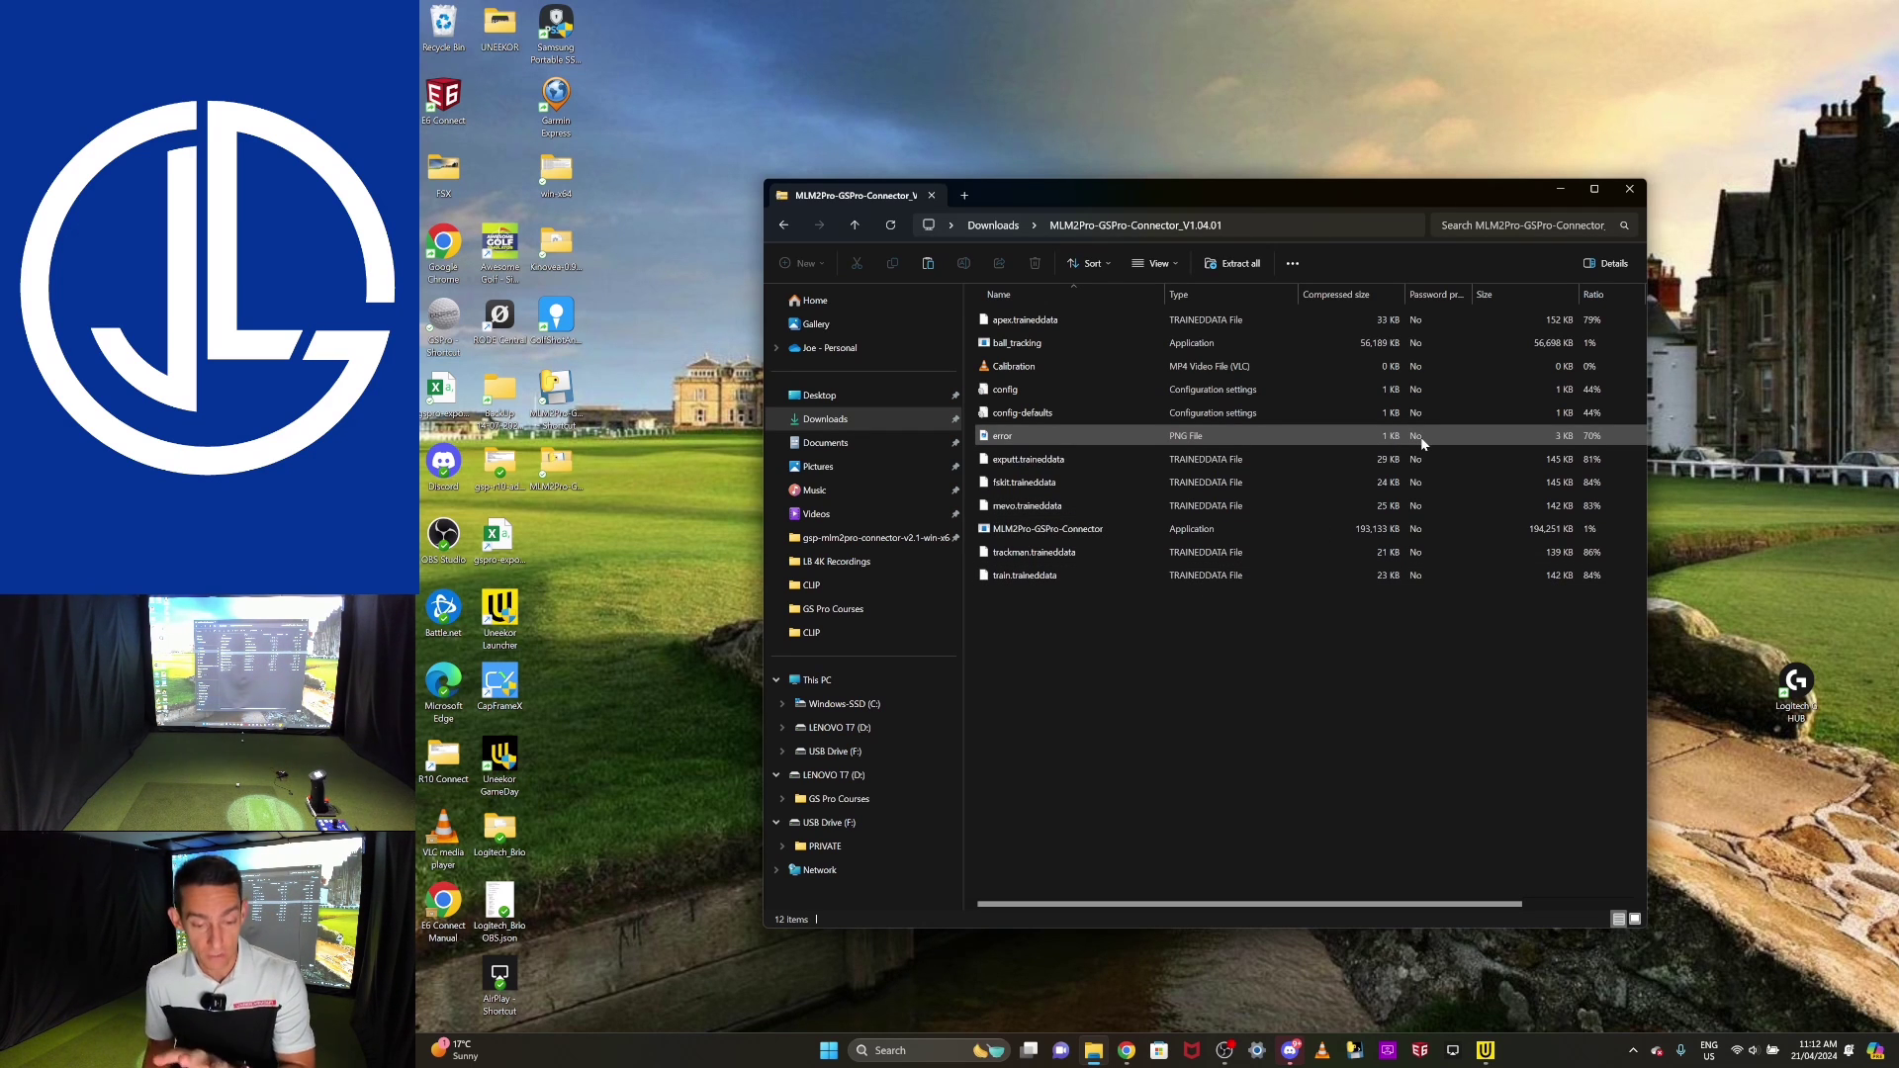
left_click(1632, 191)
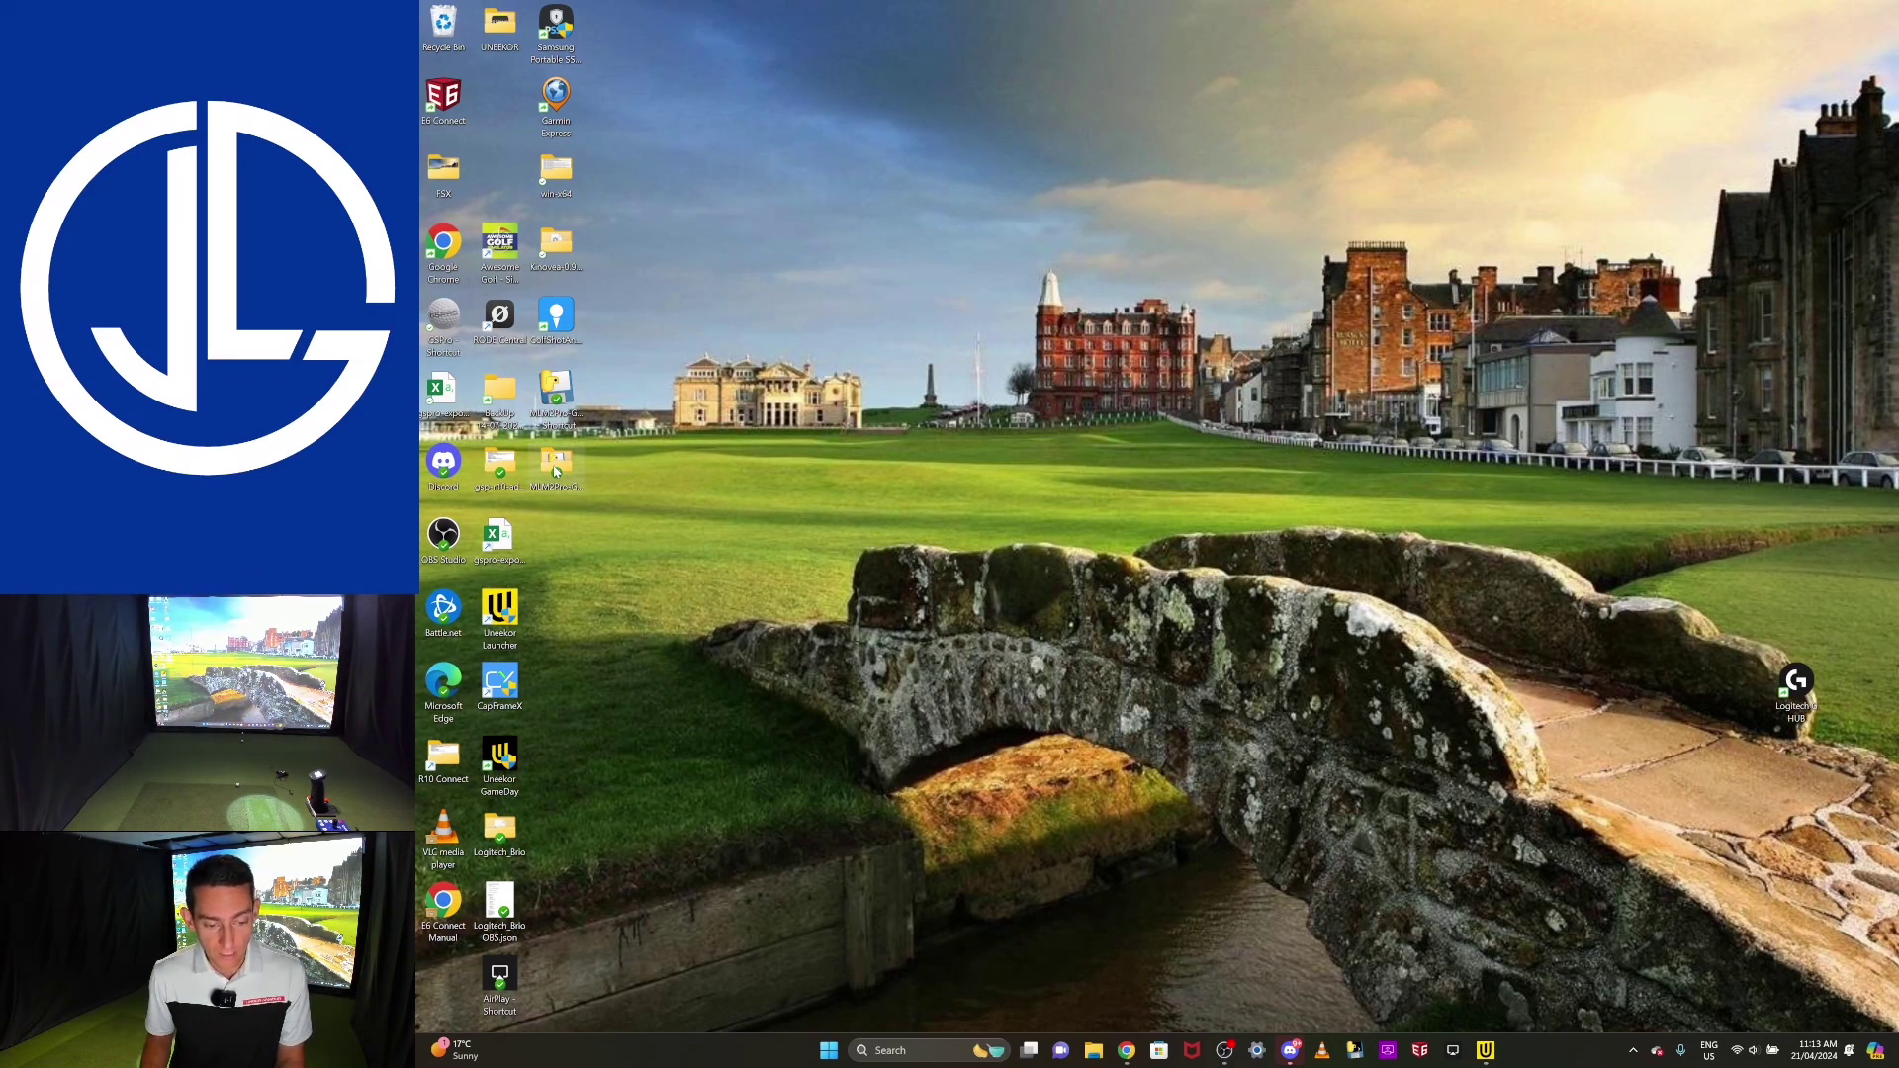
Step: Open the extracted MLM2Pro-GSPro-Connector_V1.04.01 desktop folder and view the shortcut creation option for the MLM2Pro-GSPro-Connector application
double_click(556, 396)
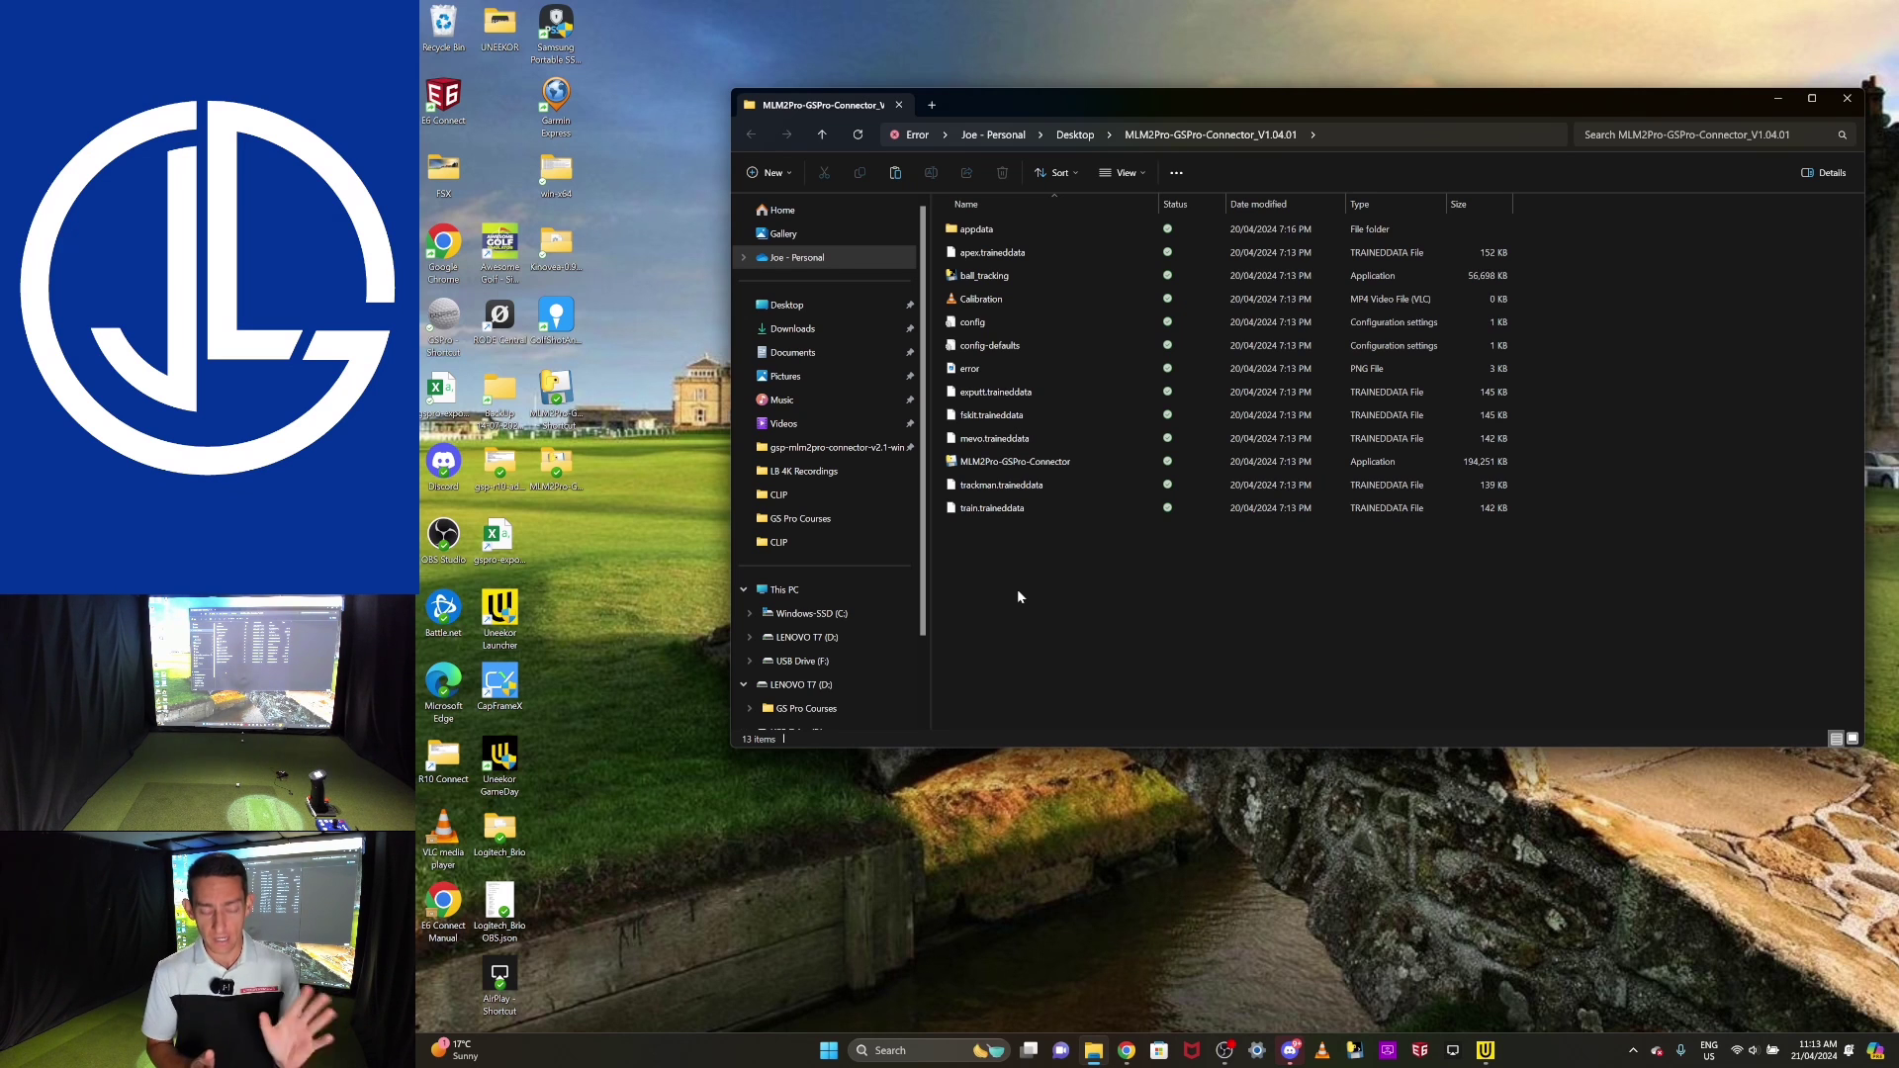
left_click(1006, 463)
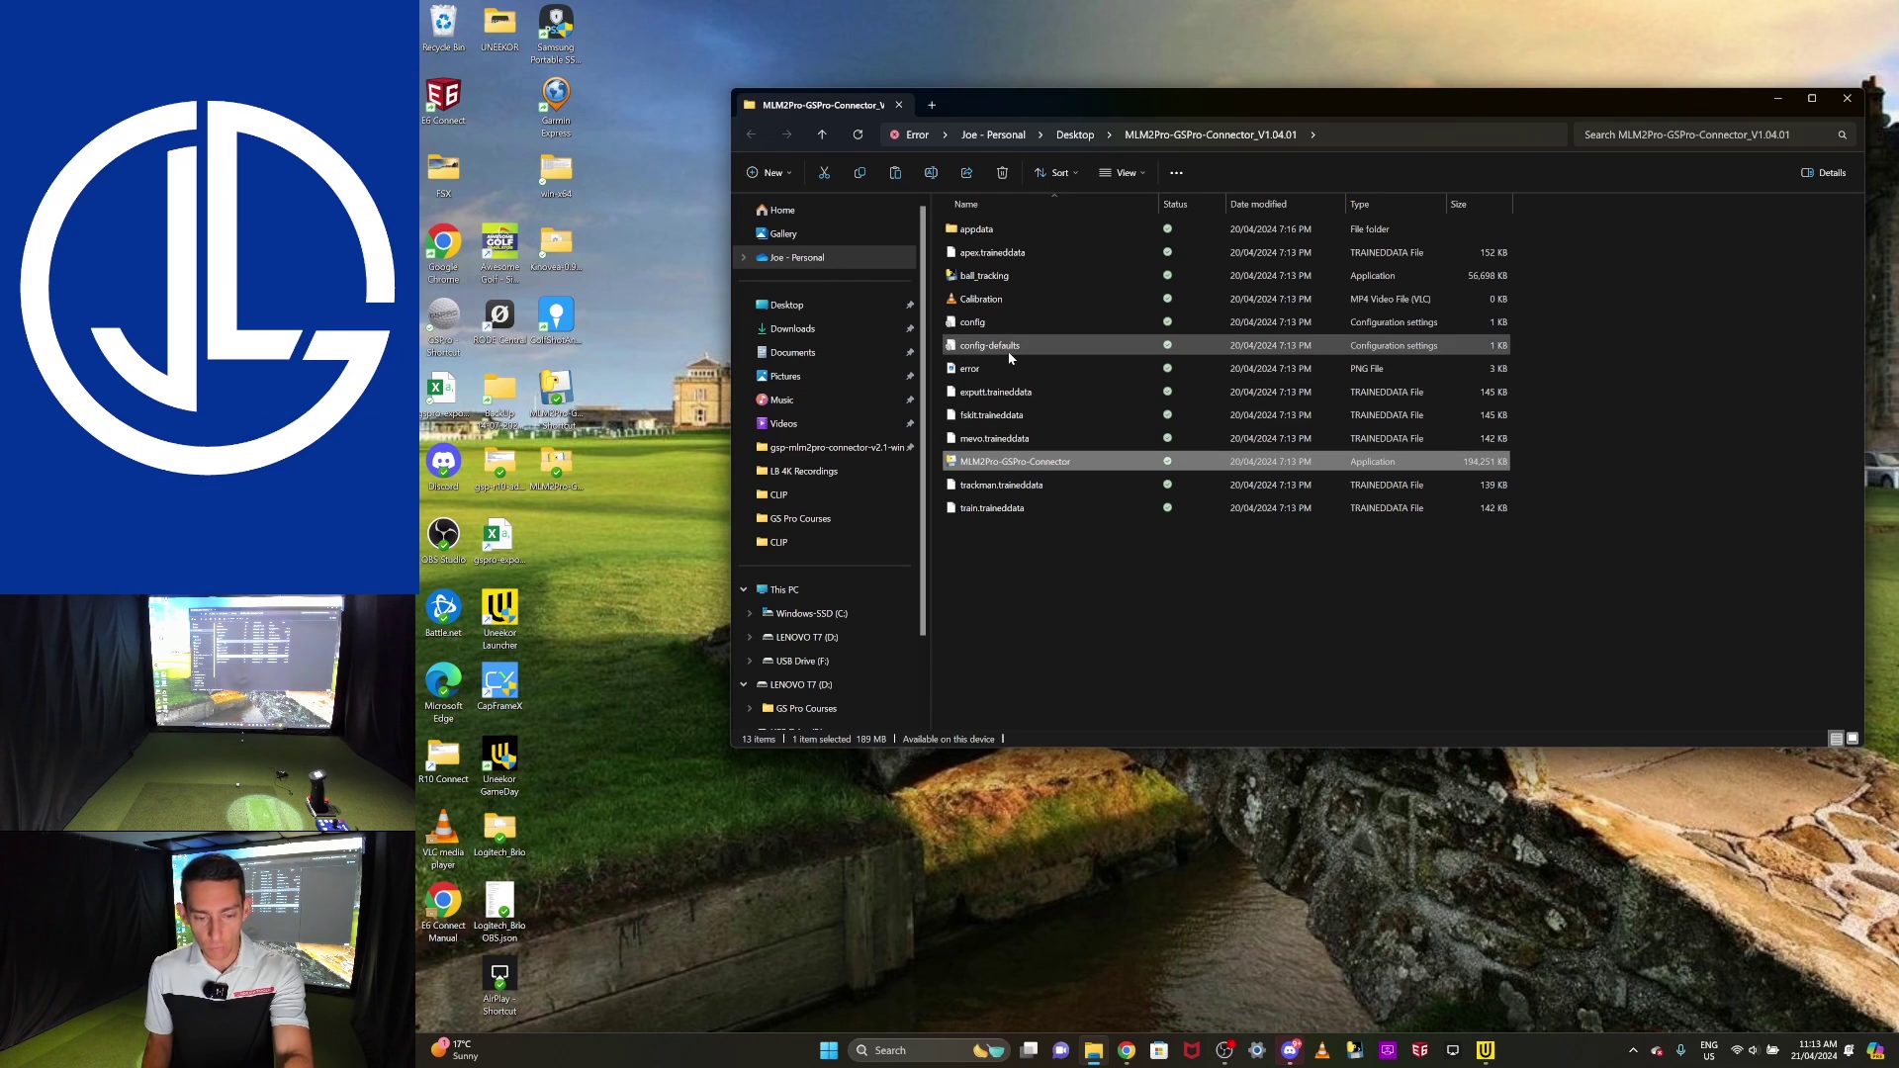
right_click(992, 464)
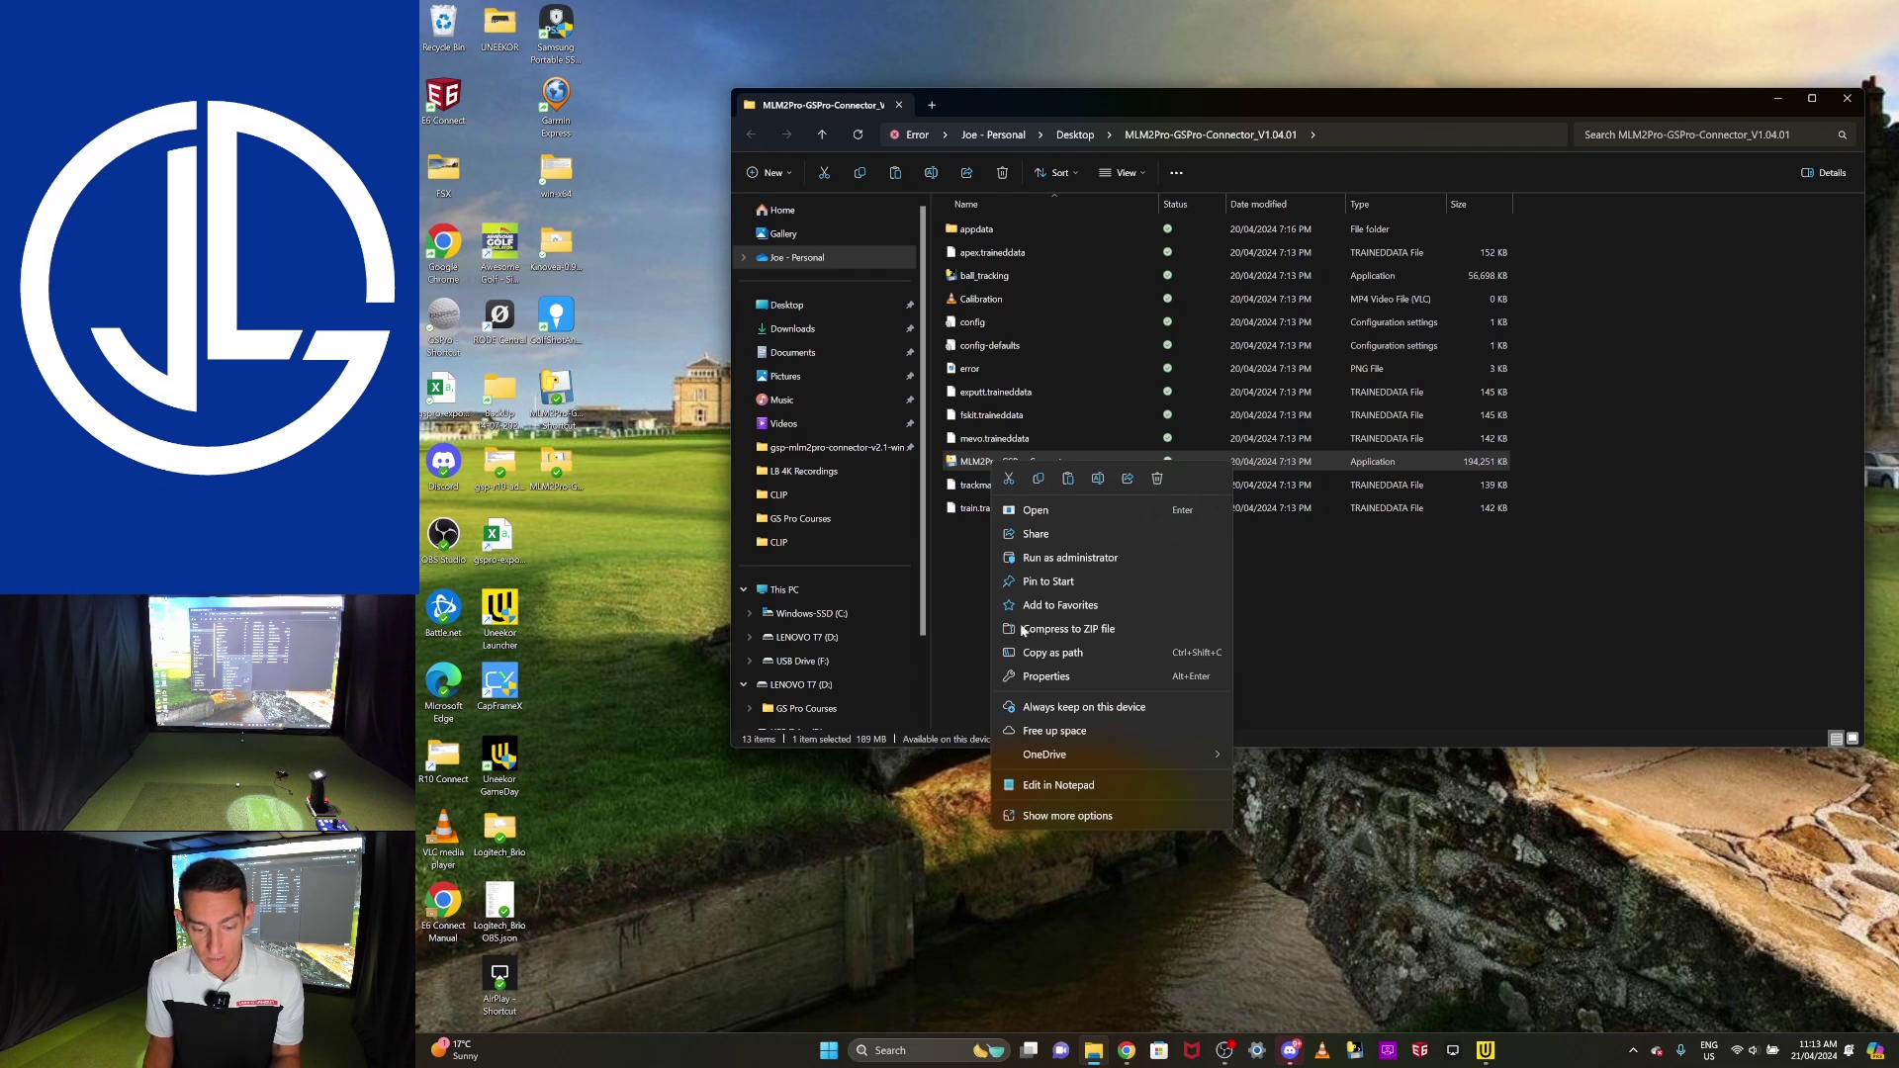
left_click(1072, 815)
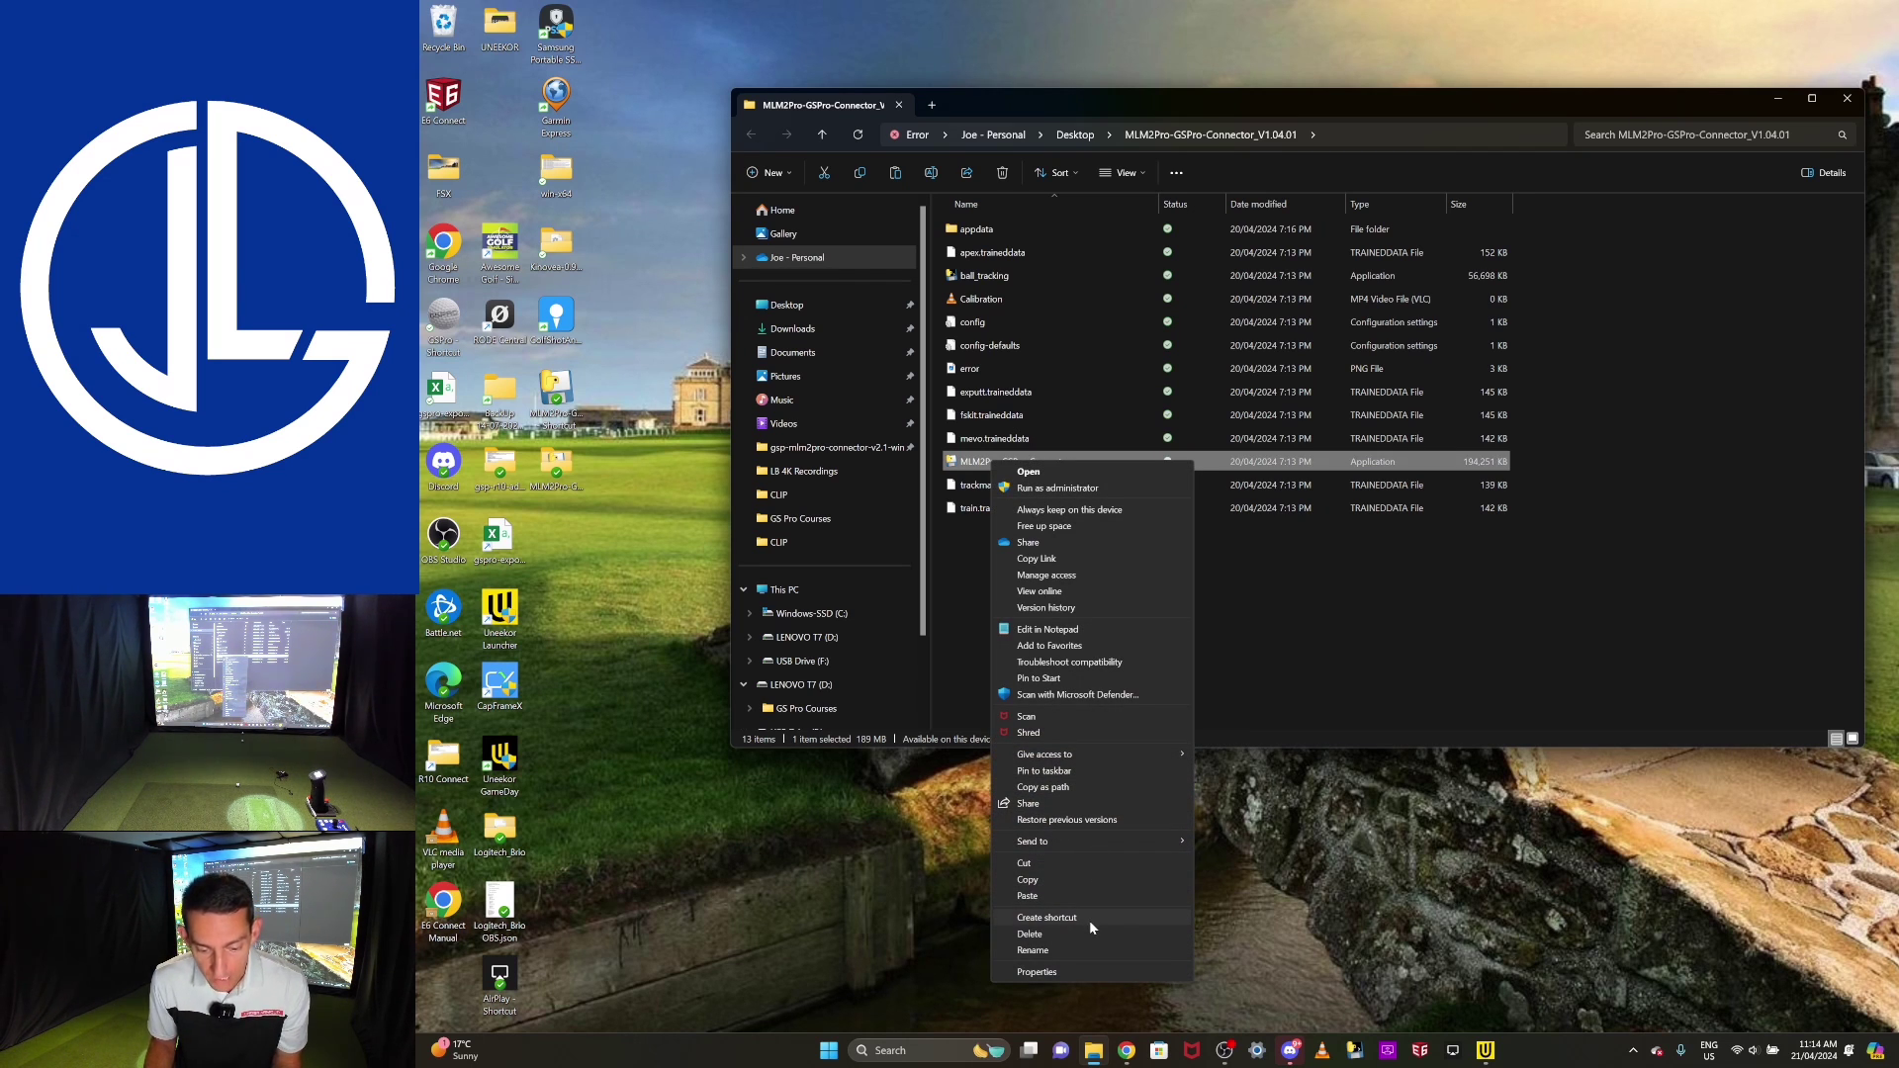
left_click(1286, 662)
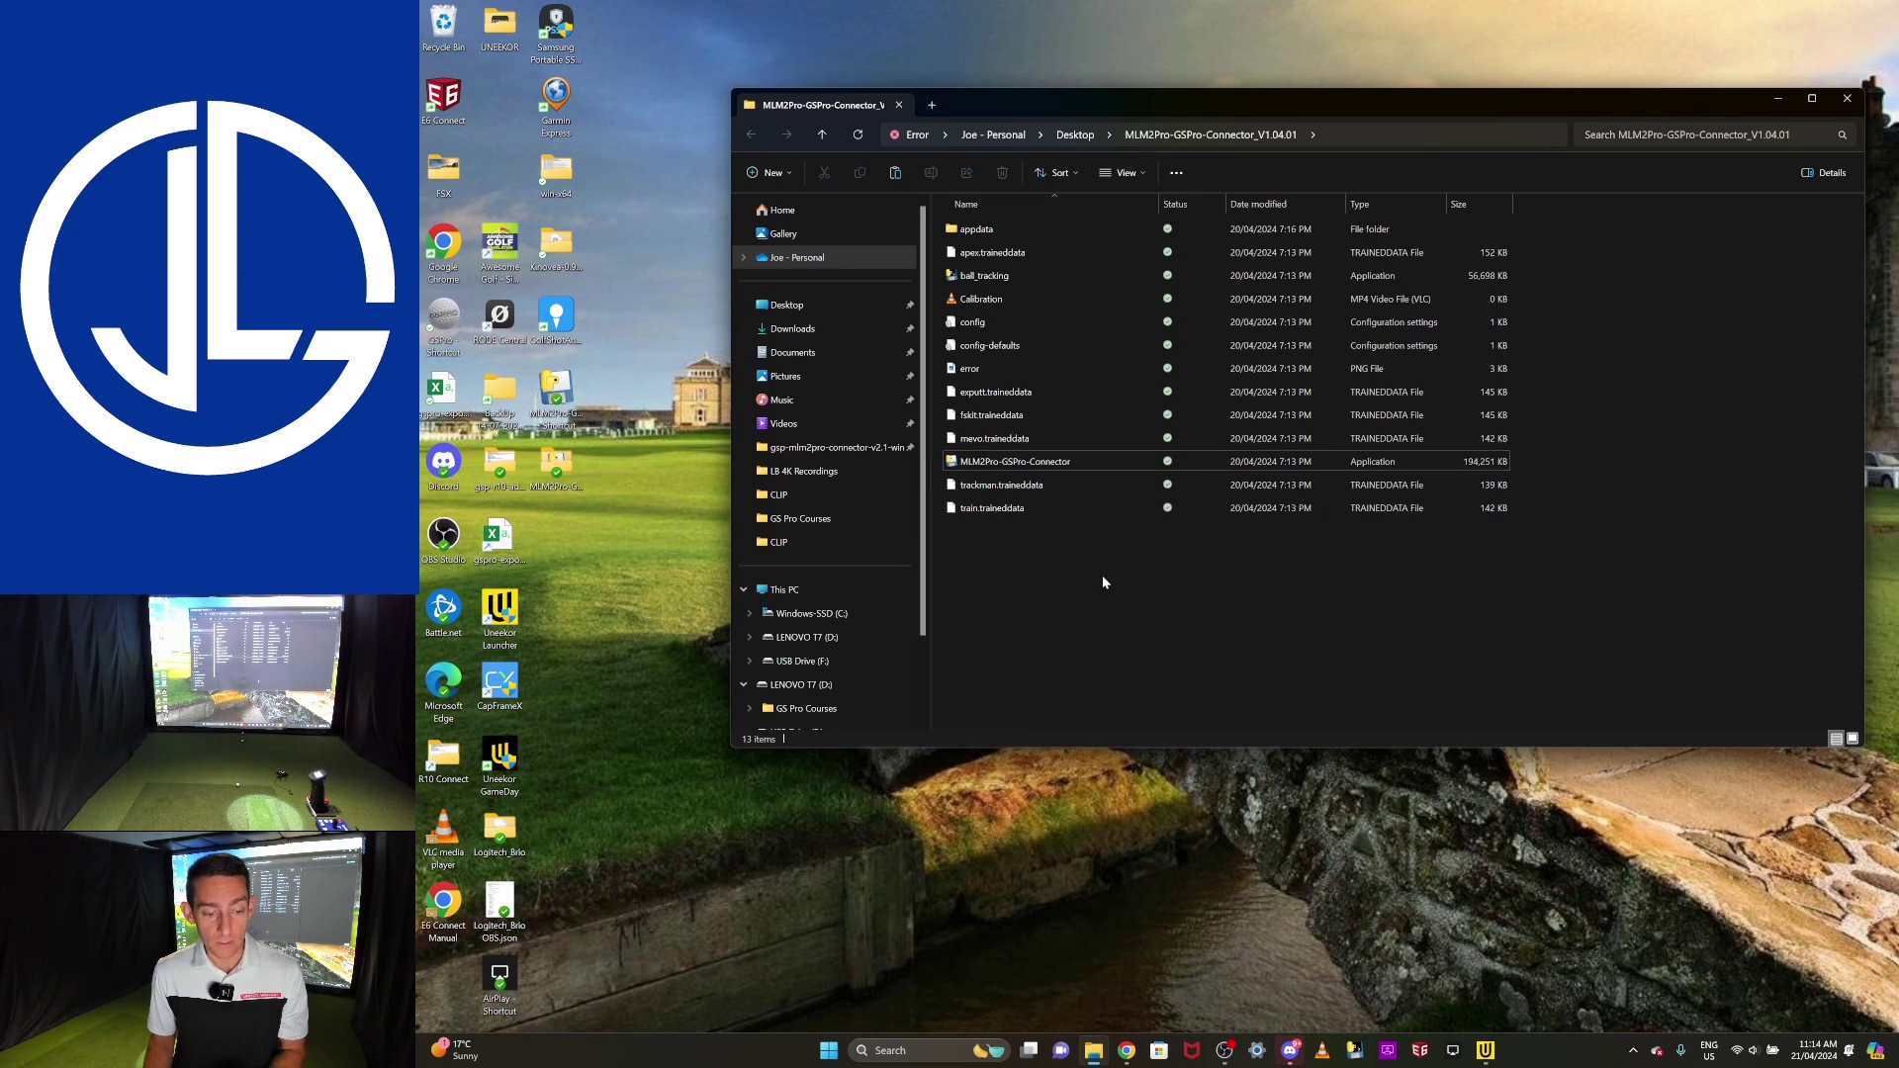
Step: Launch the connector and set its GSPro path to C:\GSProV1\Core\GSP\GSPro.exe in the settings
left_click(571, 393)
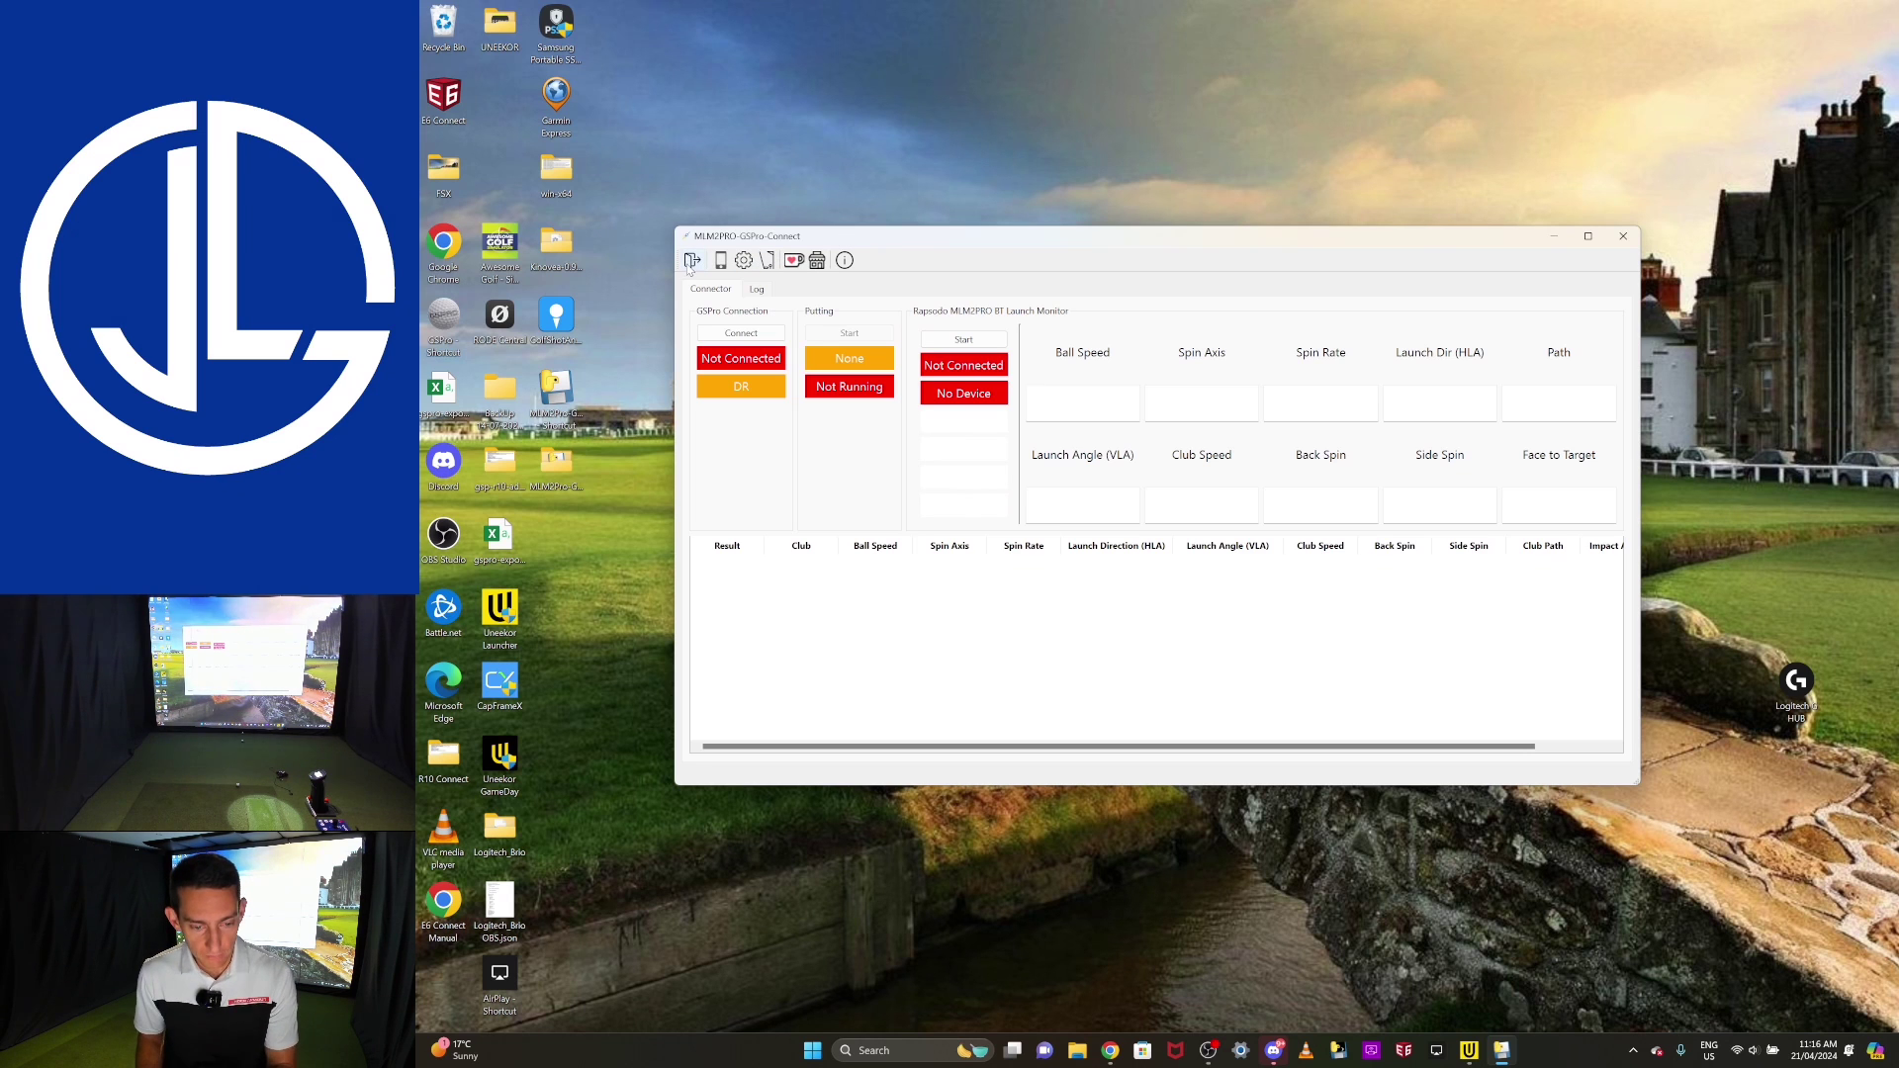
left_click(743, 262)
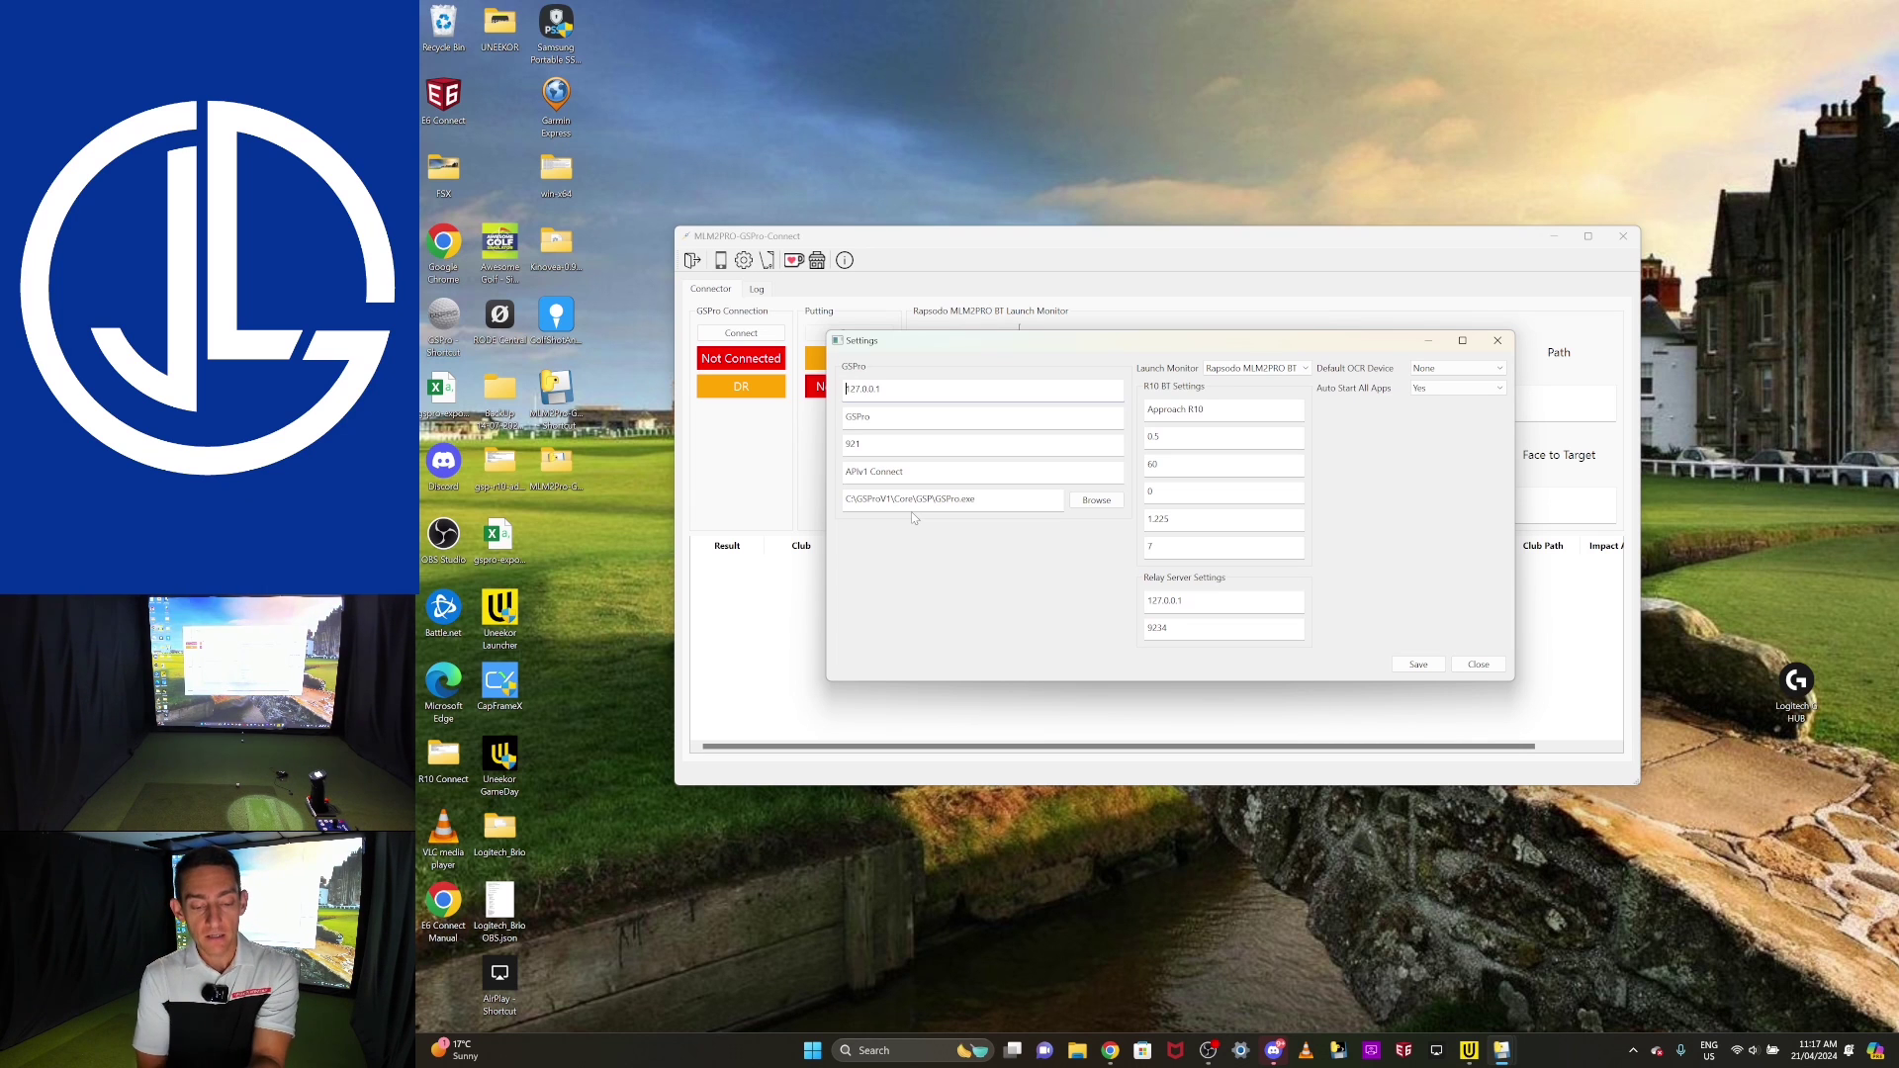
left_click(1096, 499)
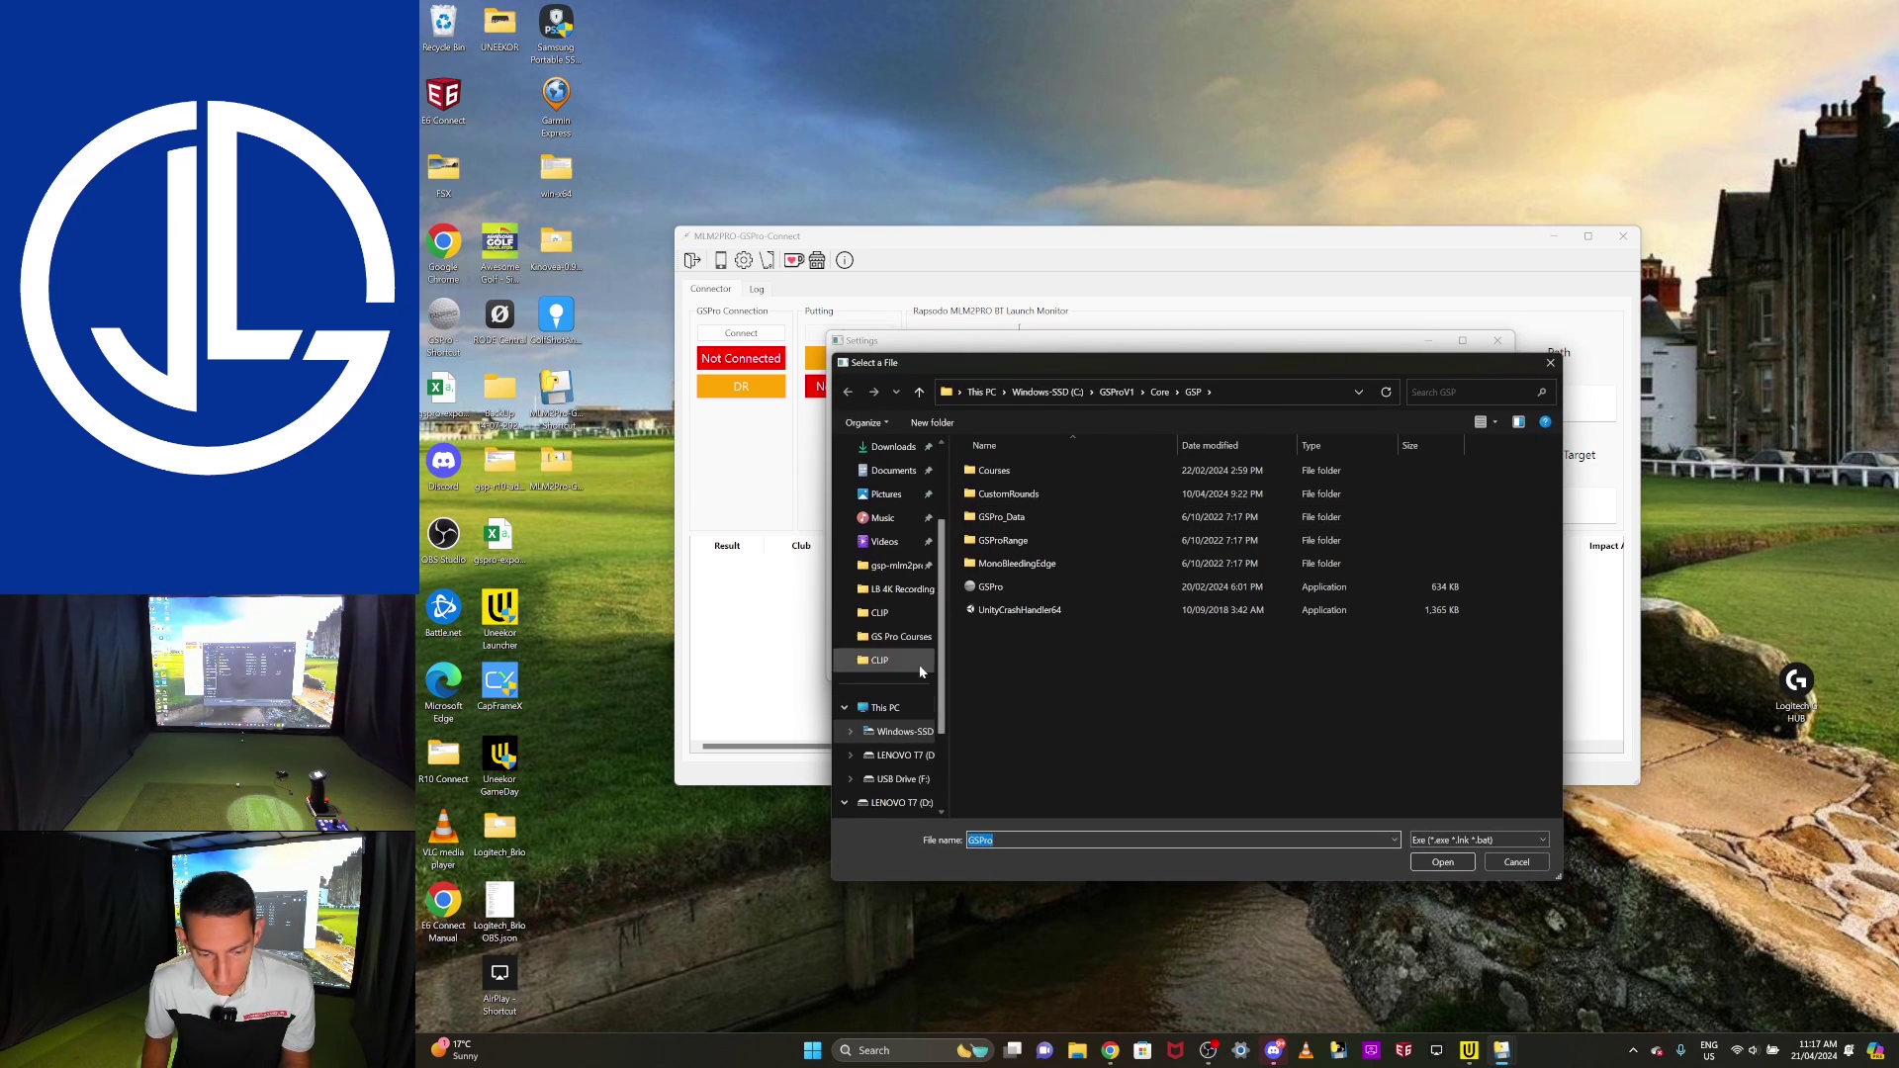
left_click(897, 743)
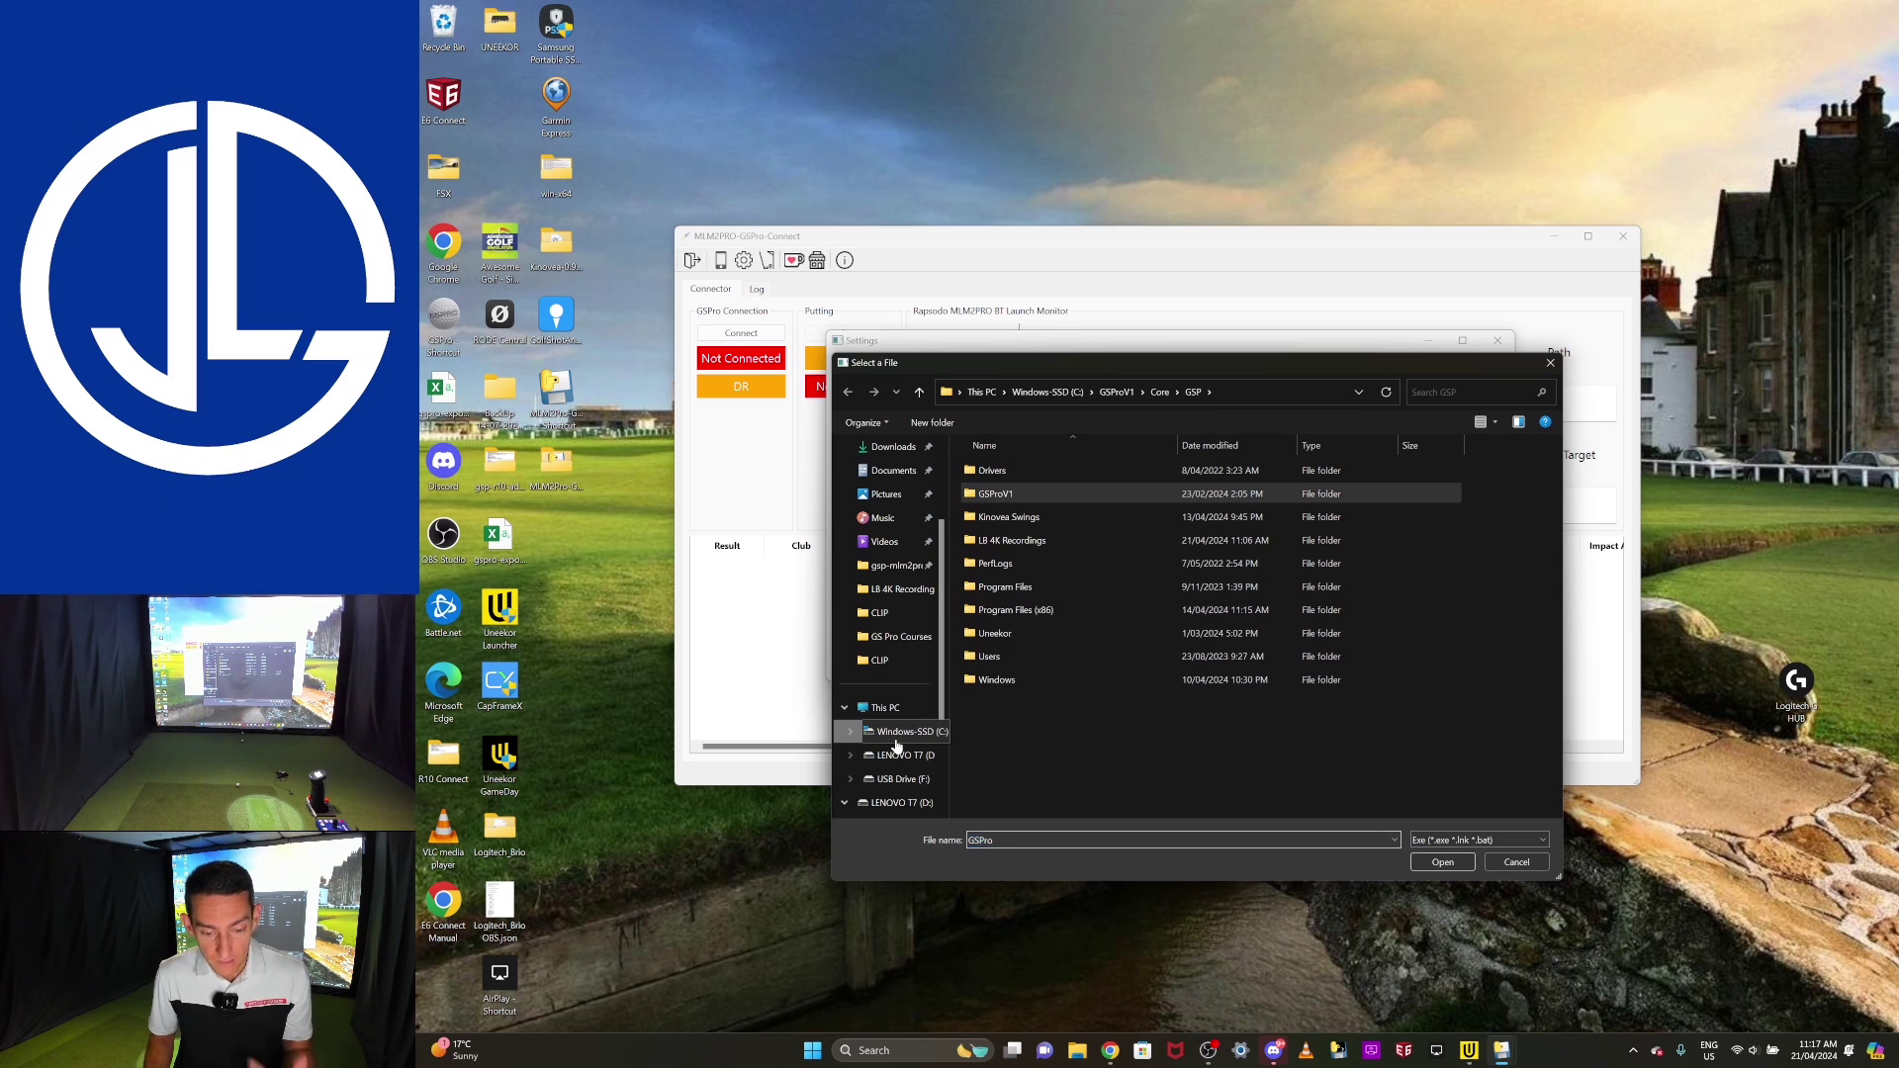
double_click(1017, 495)
double_click(995, 471)
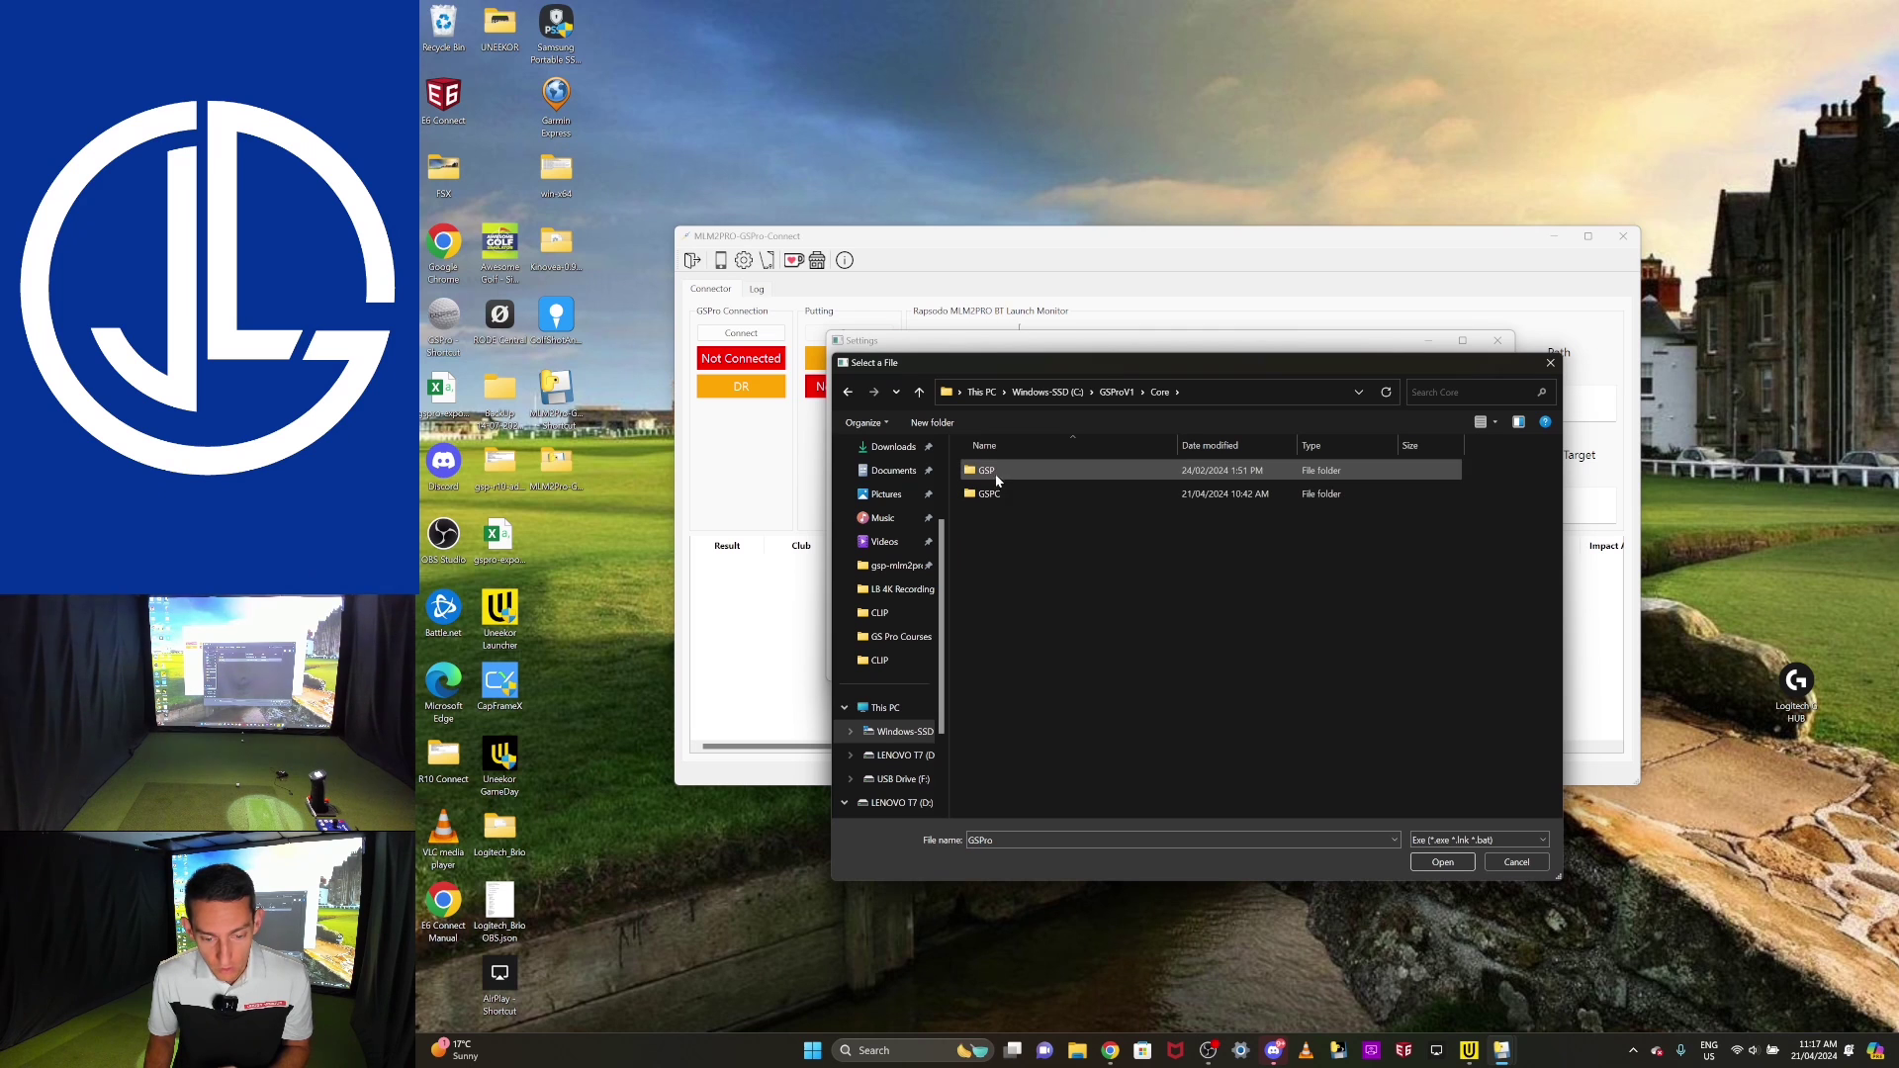
double_click(995, 472)
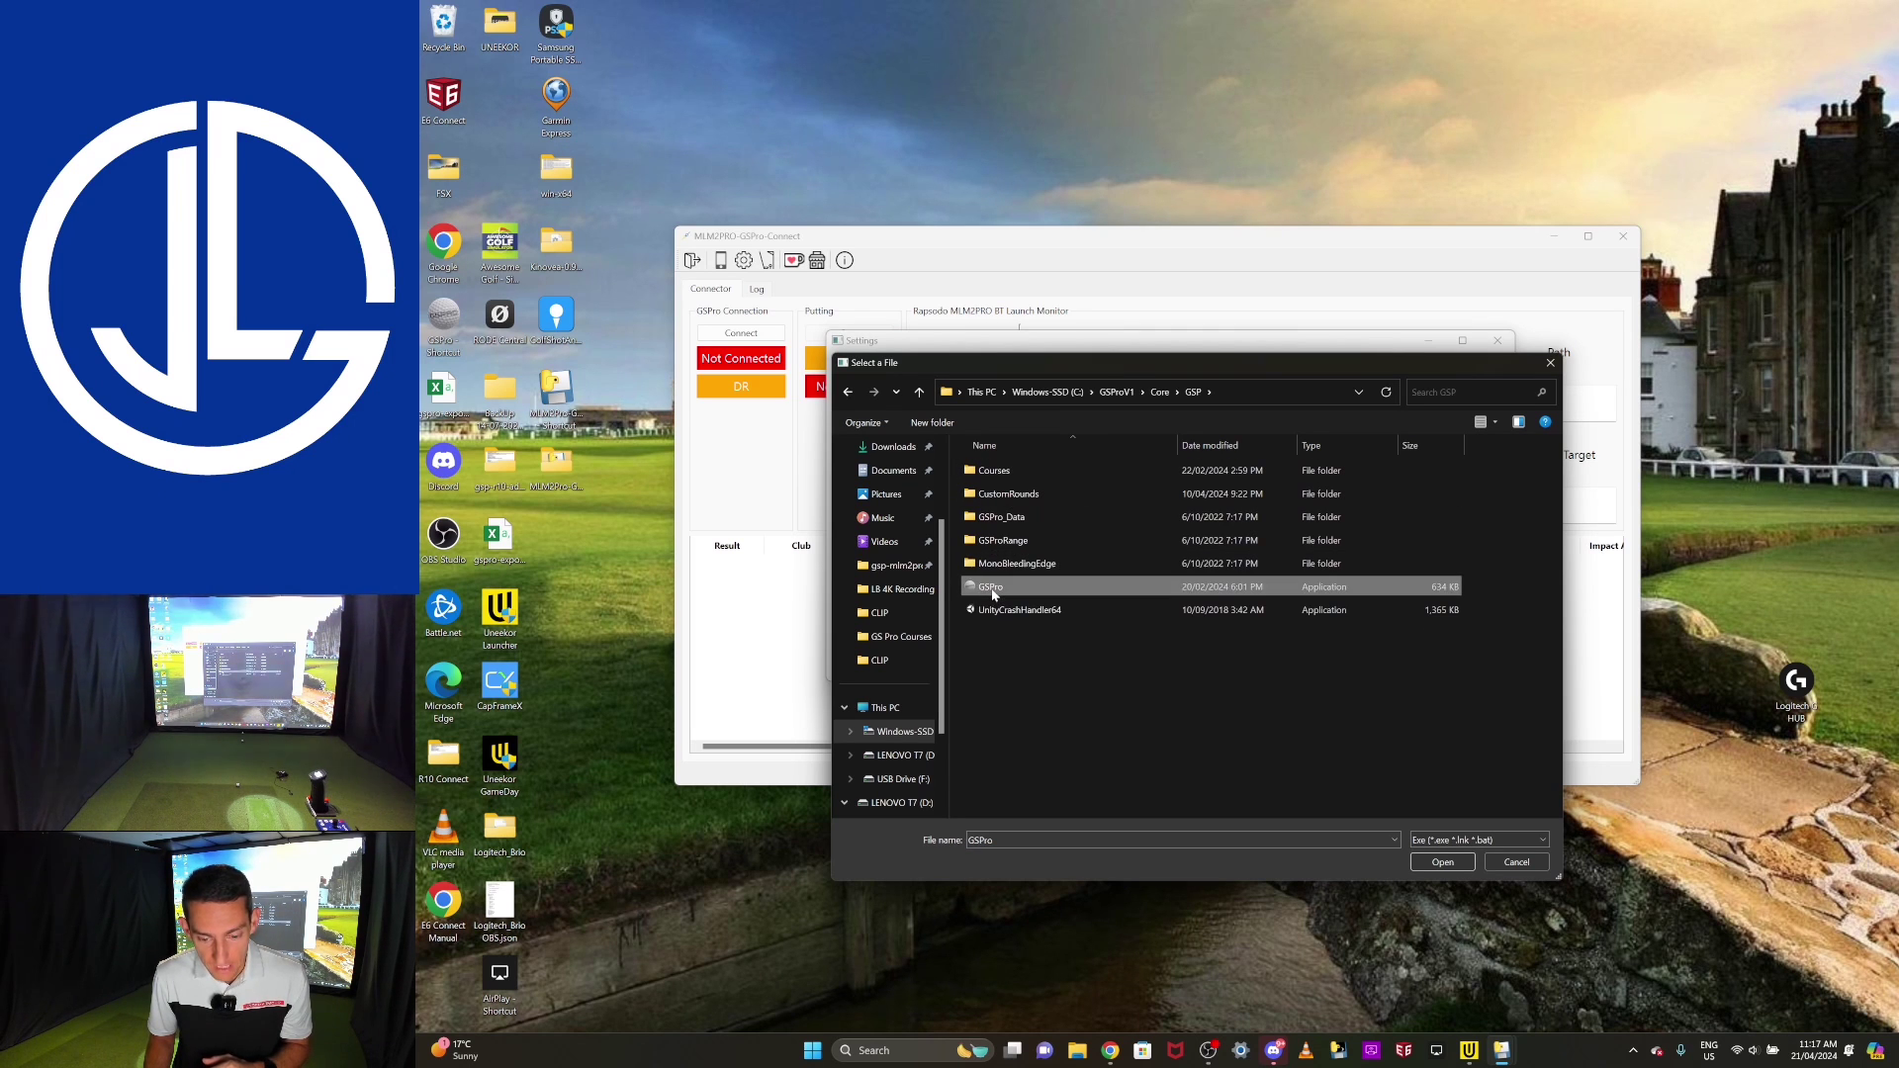
left_click(1442, 863)
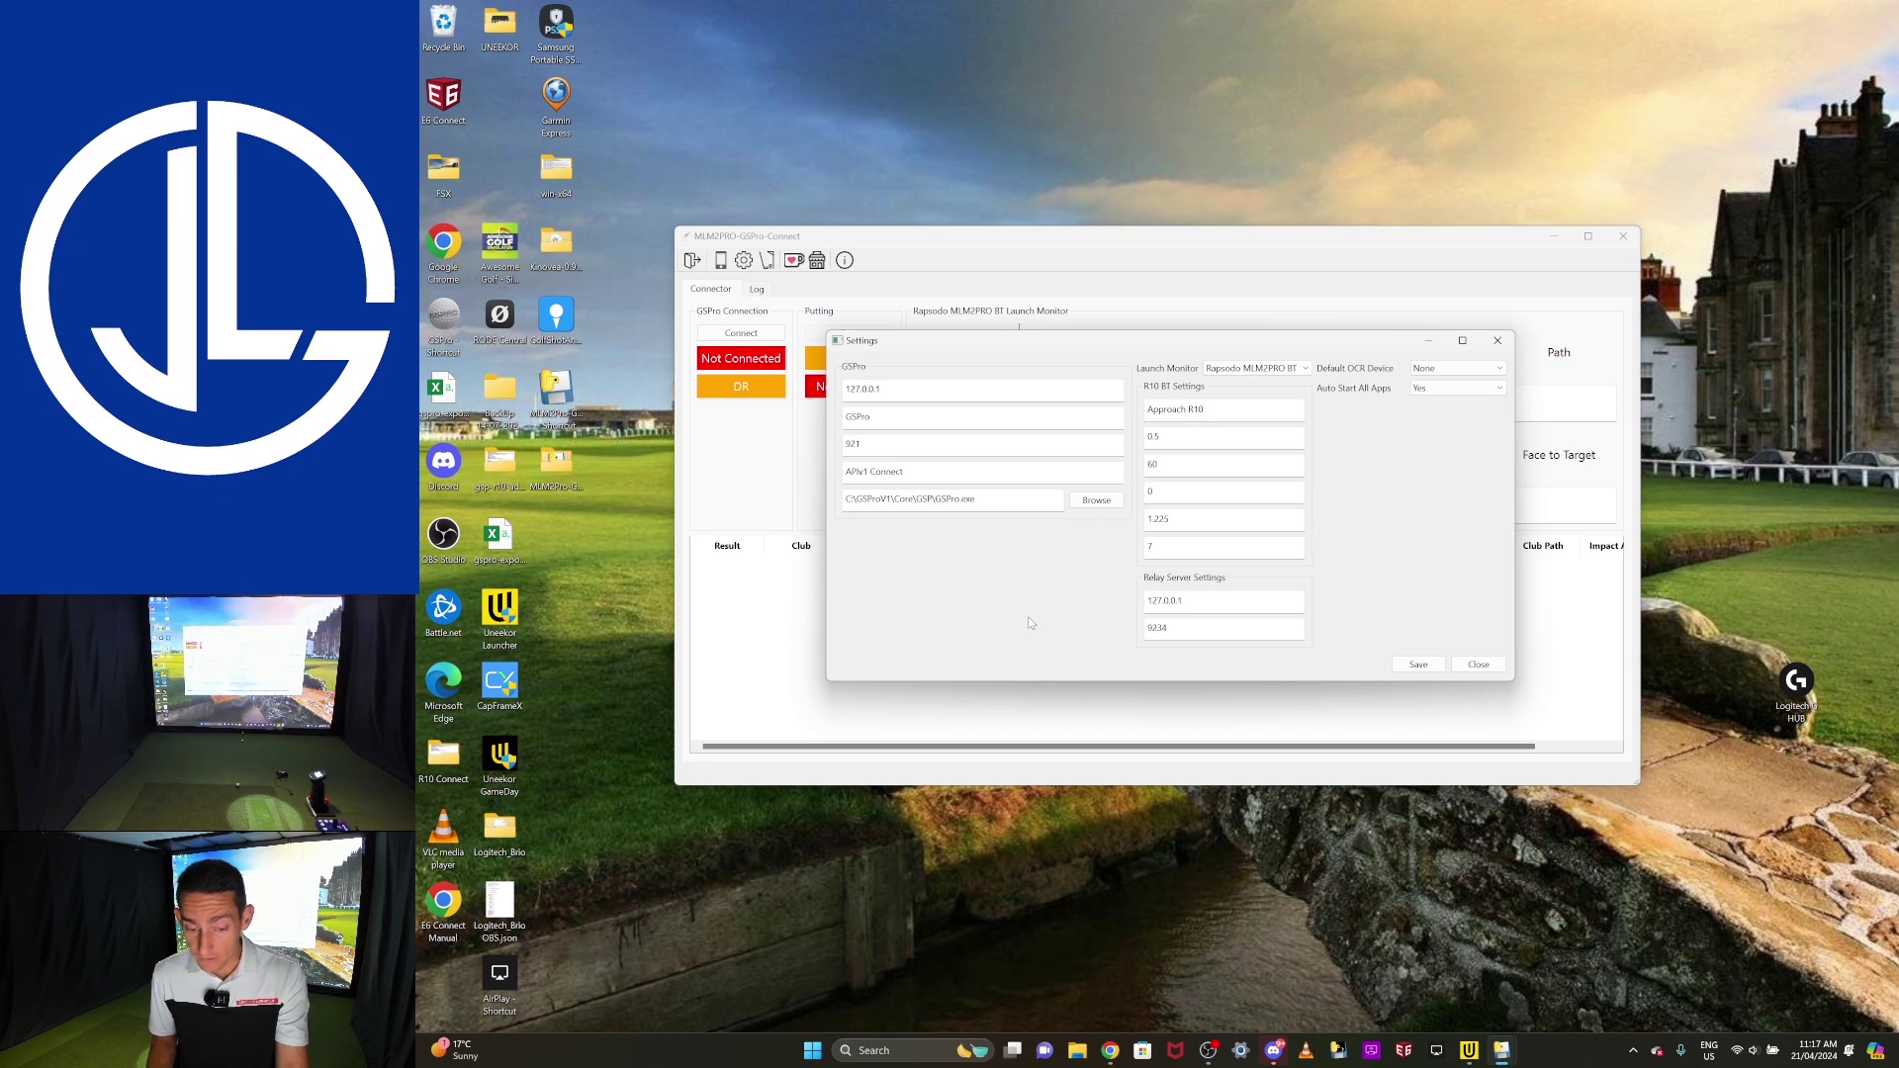
Step: Choose Rapsodo MLM2PRO BT as the launch monitor and check the default OCR device options
left_click(1301, 370)
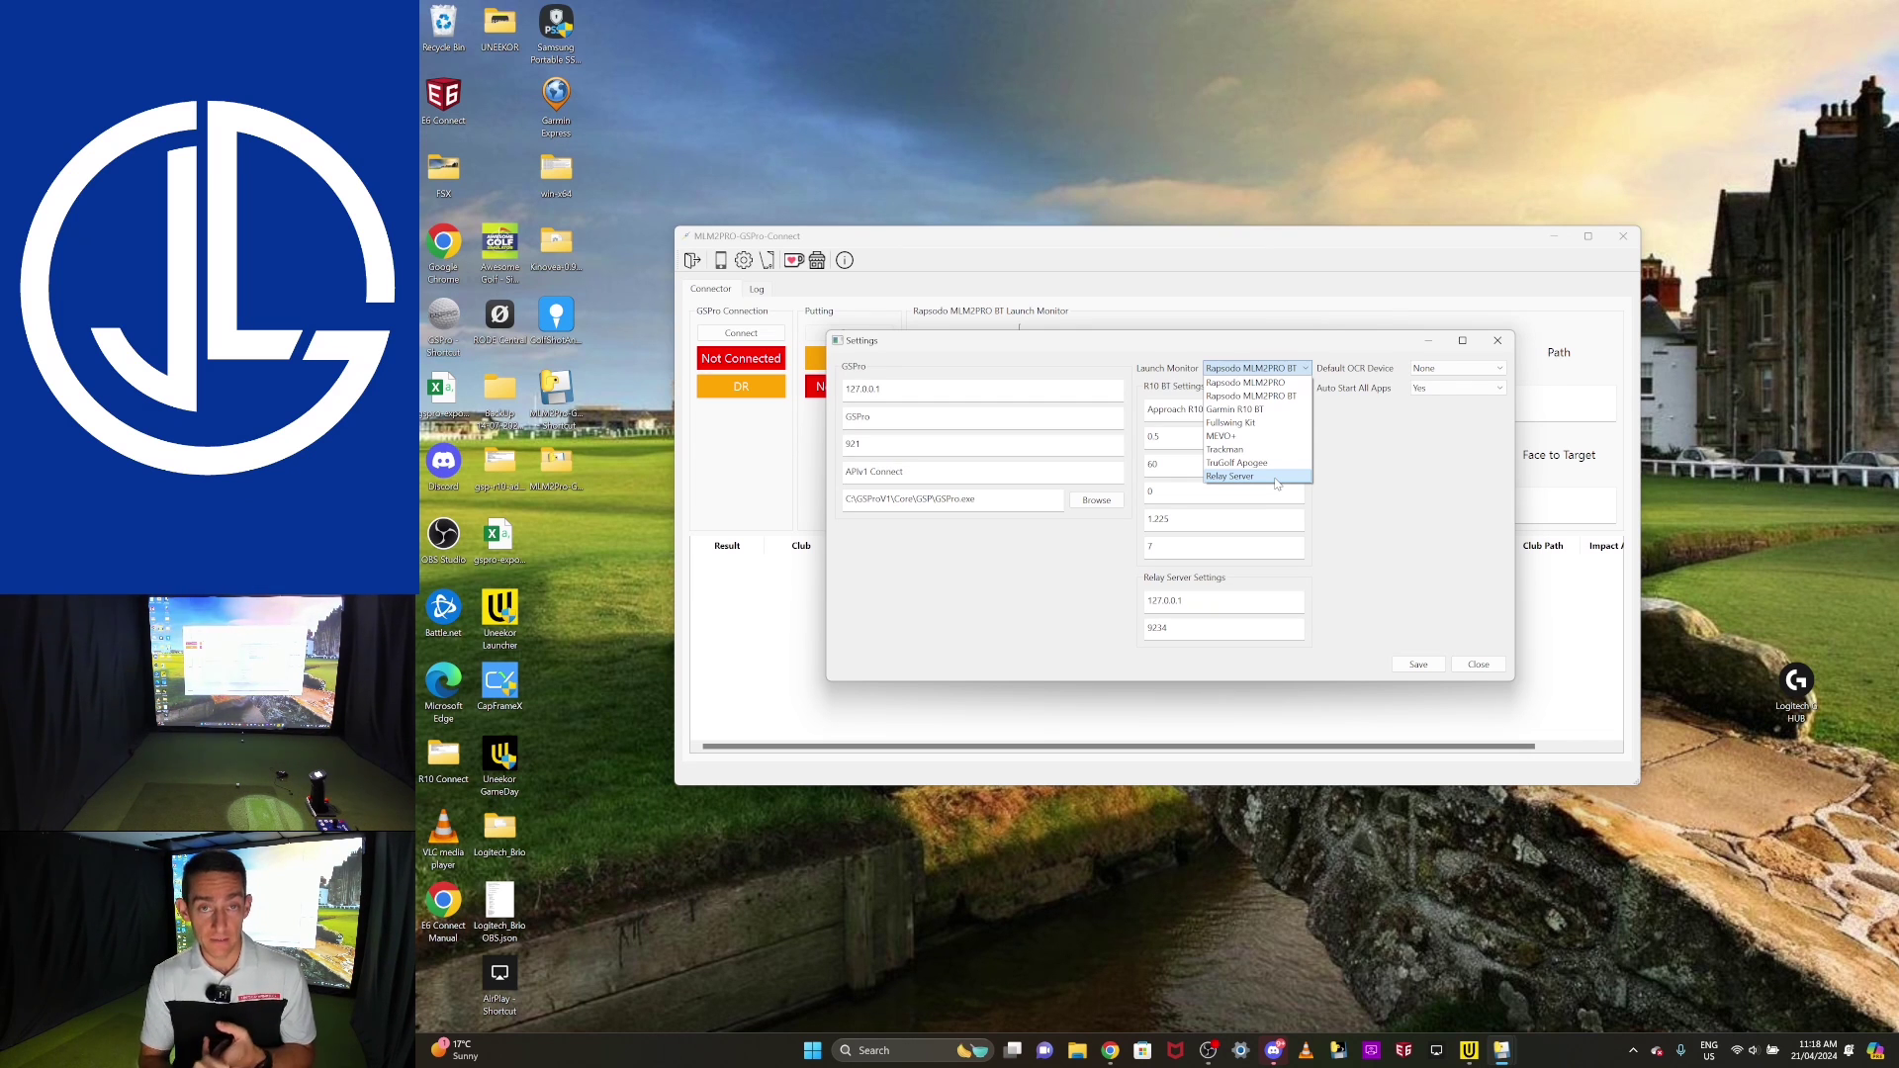
left_click(1276, 397)
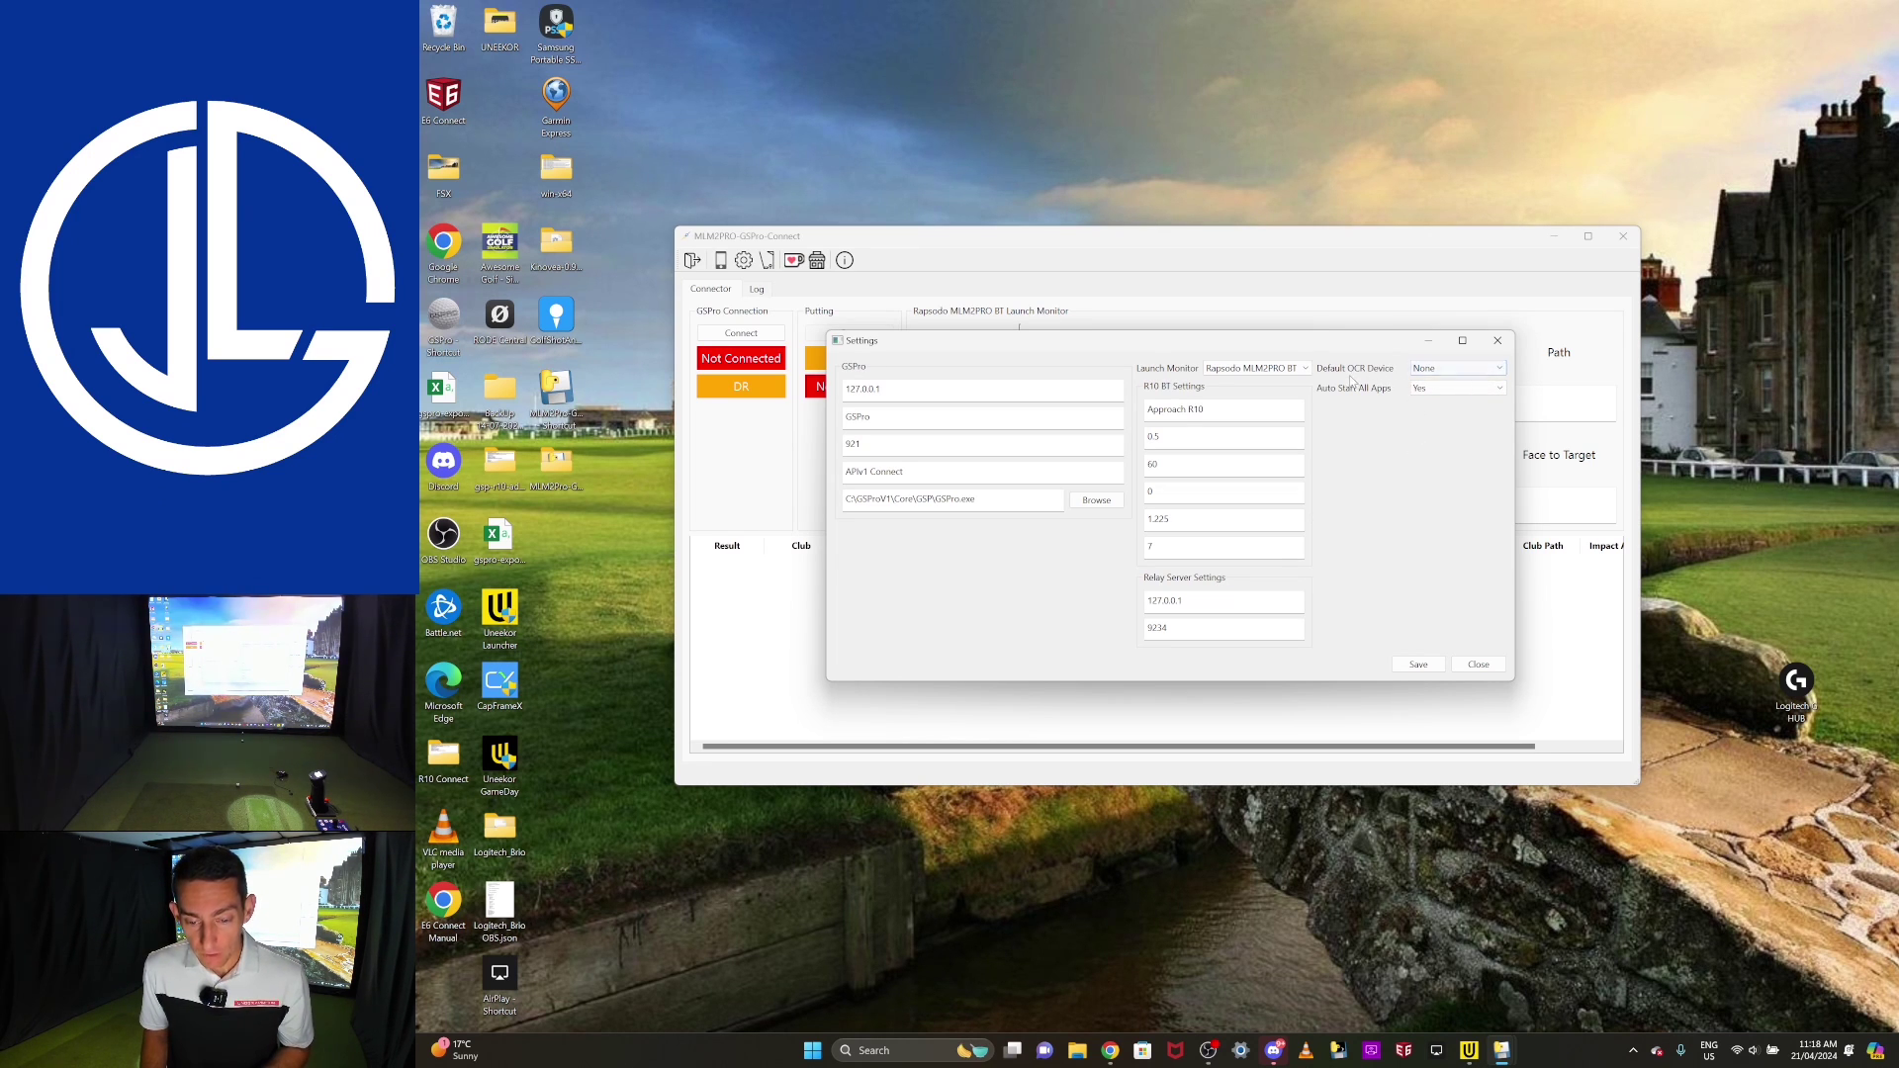
left_click(1470, 368)
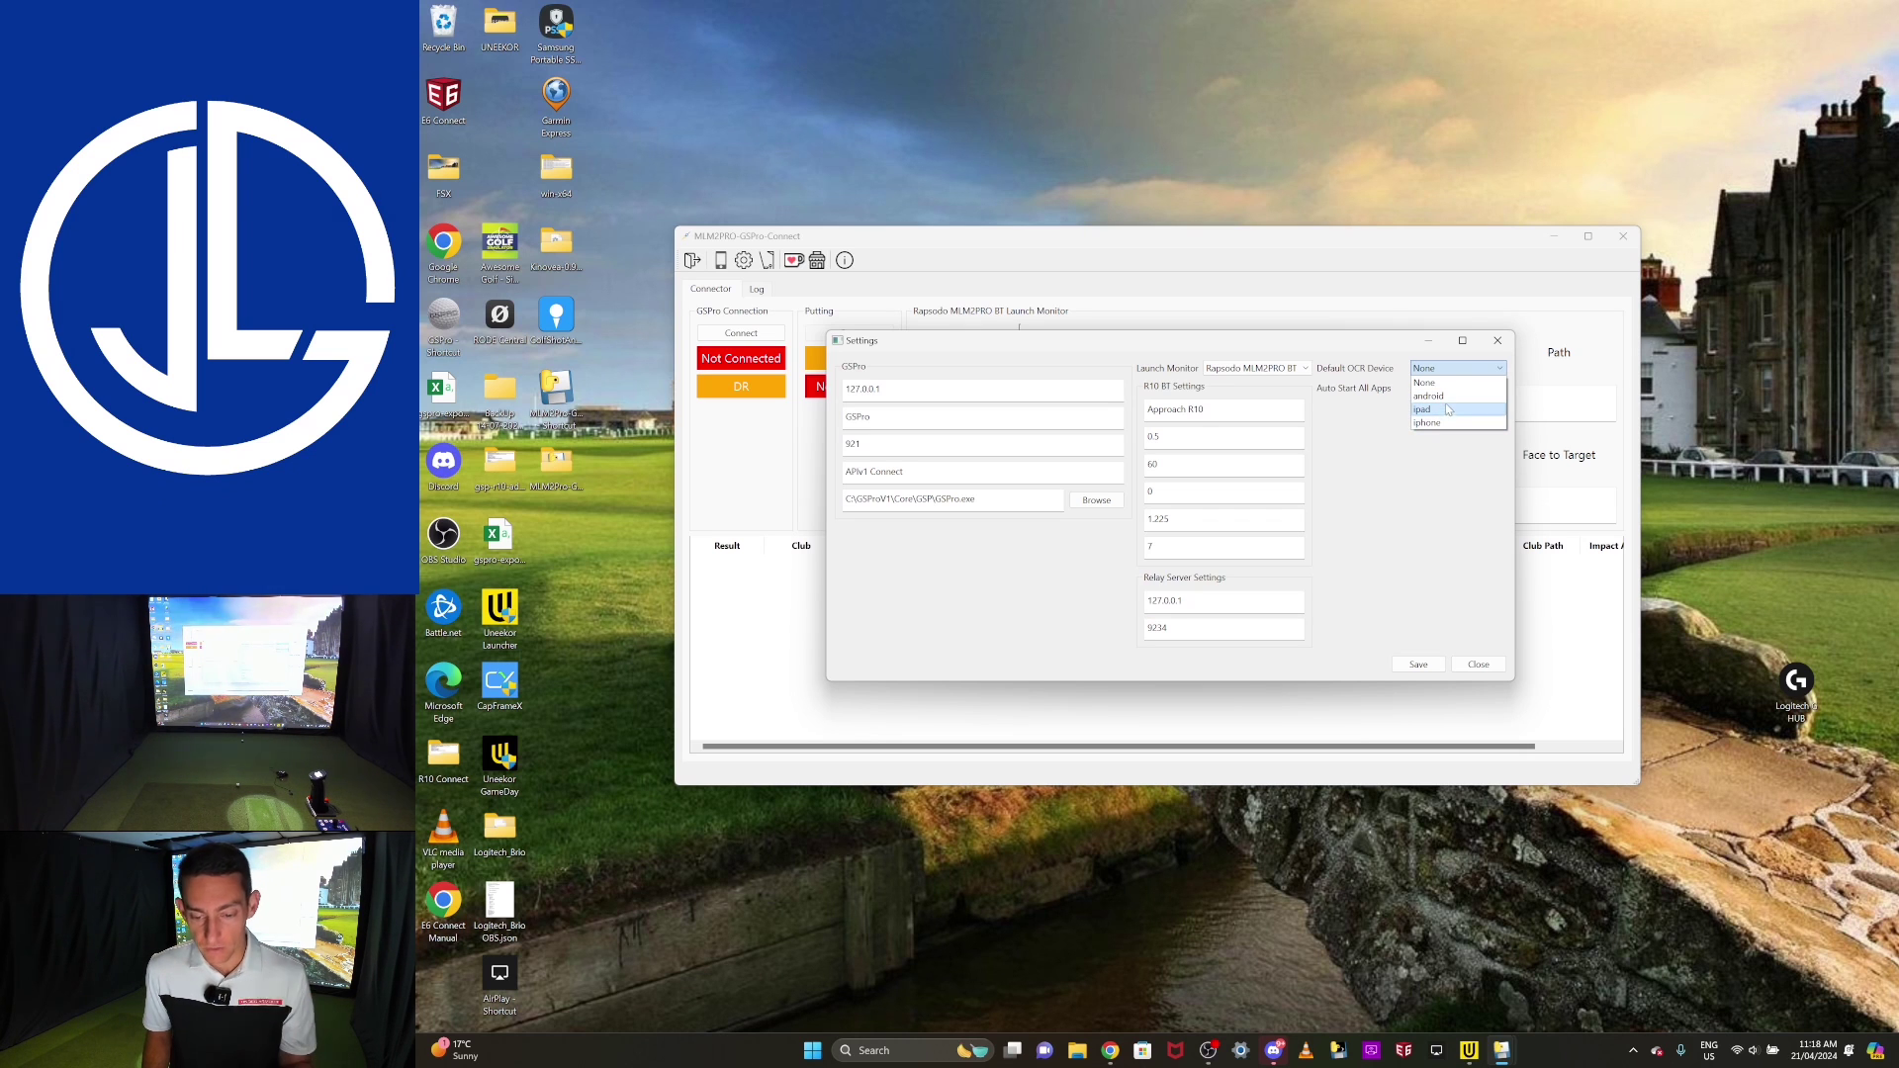
left_click(1394, 470)
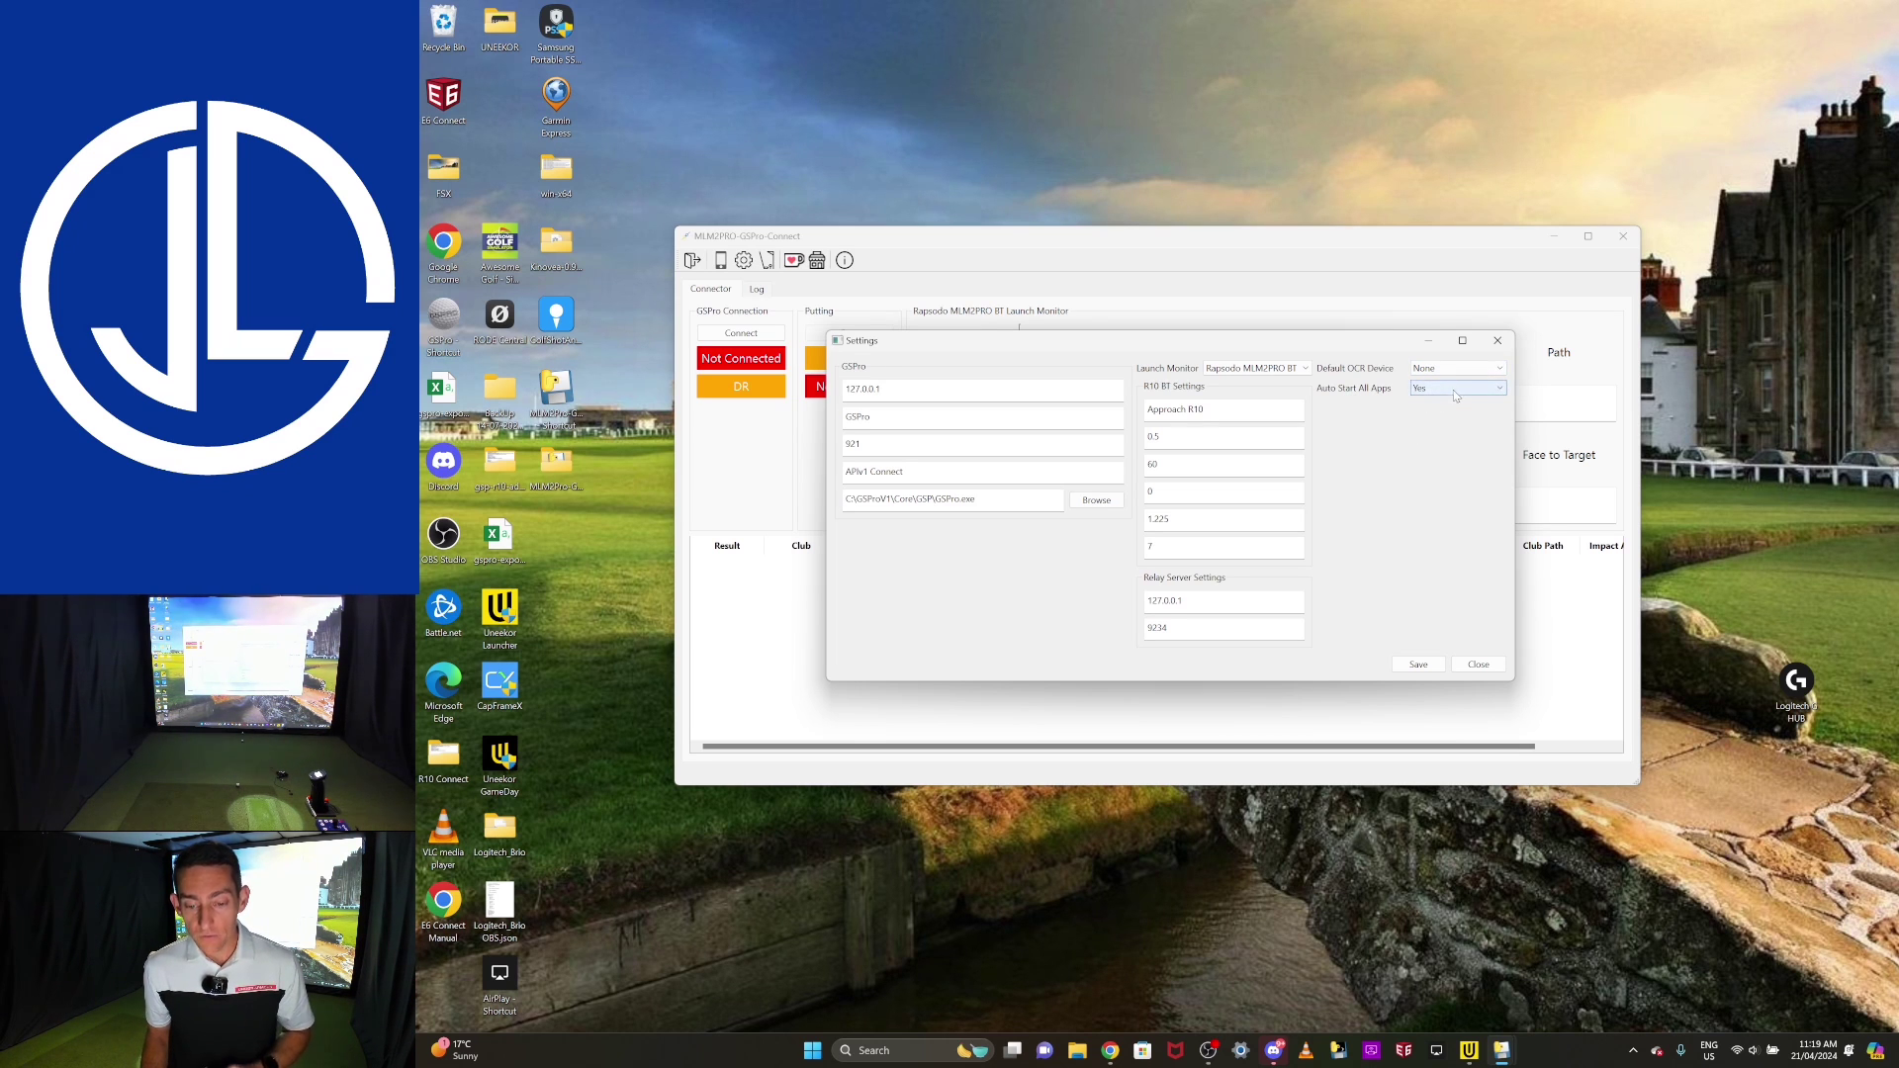
Step: Set Auto Start All Apps to Yes, and save and close the connector settings
left_click(1494, 394)
left_click(1480, 404)
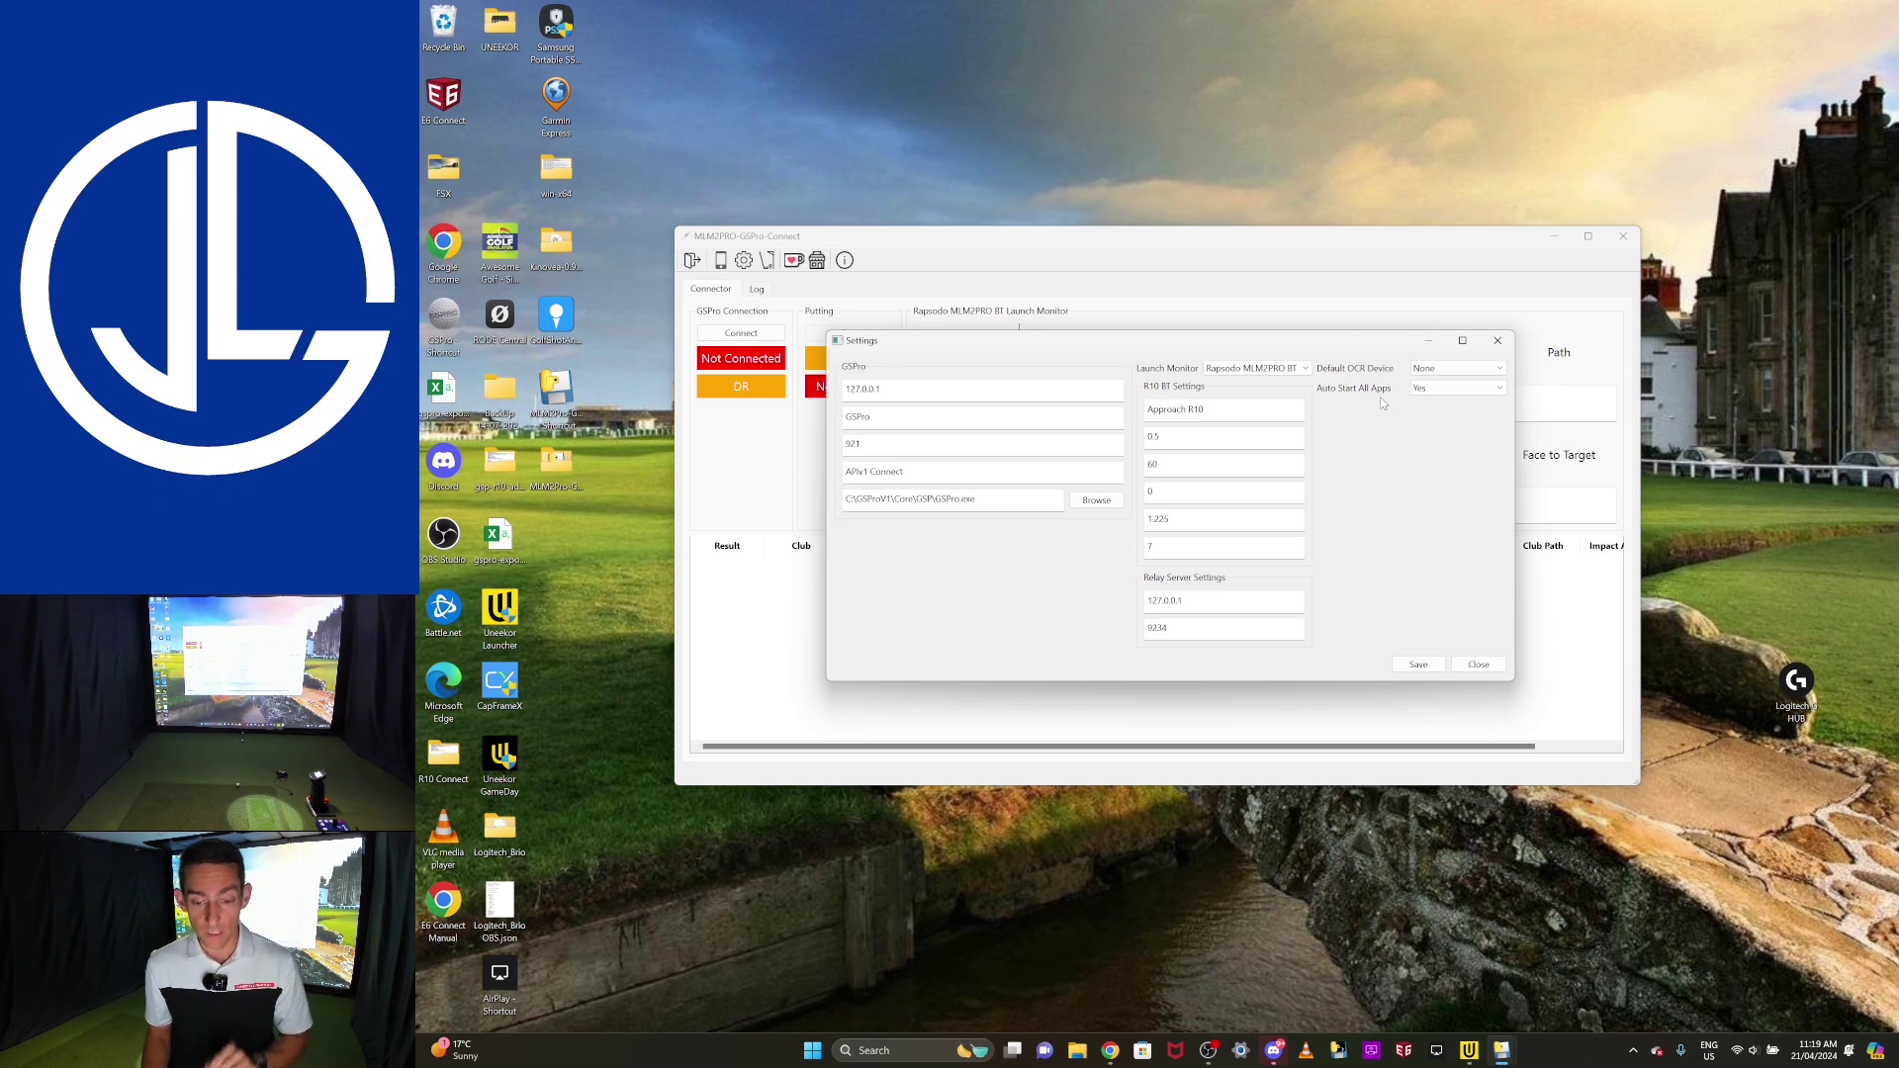
left_click(1418, 666)
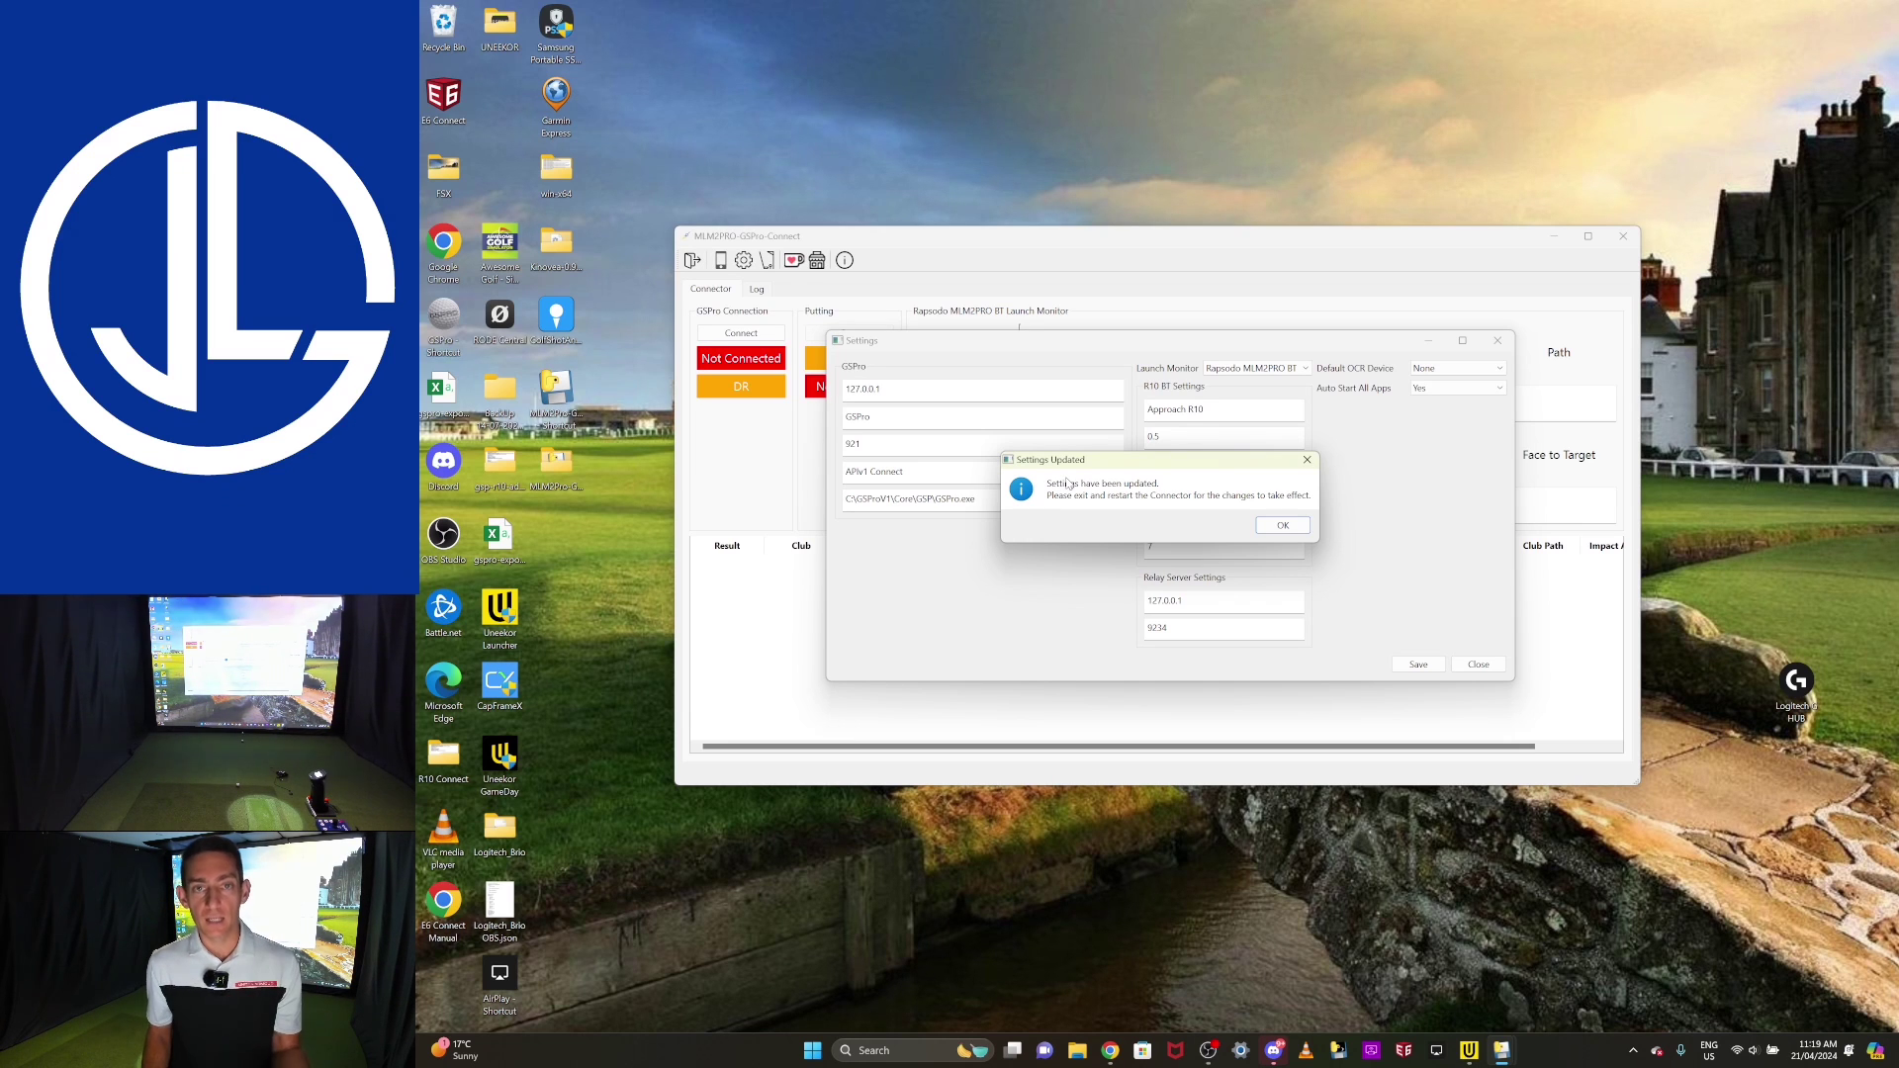
left_click(1294, 524)
left_click(1477, 664)
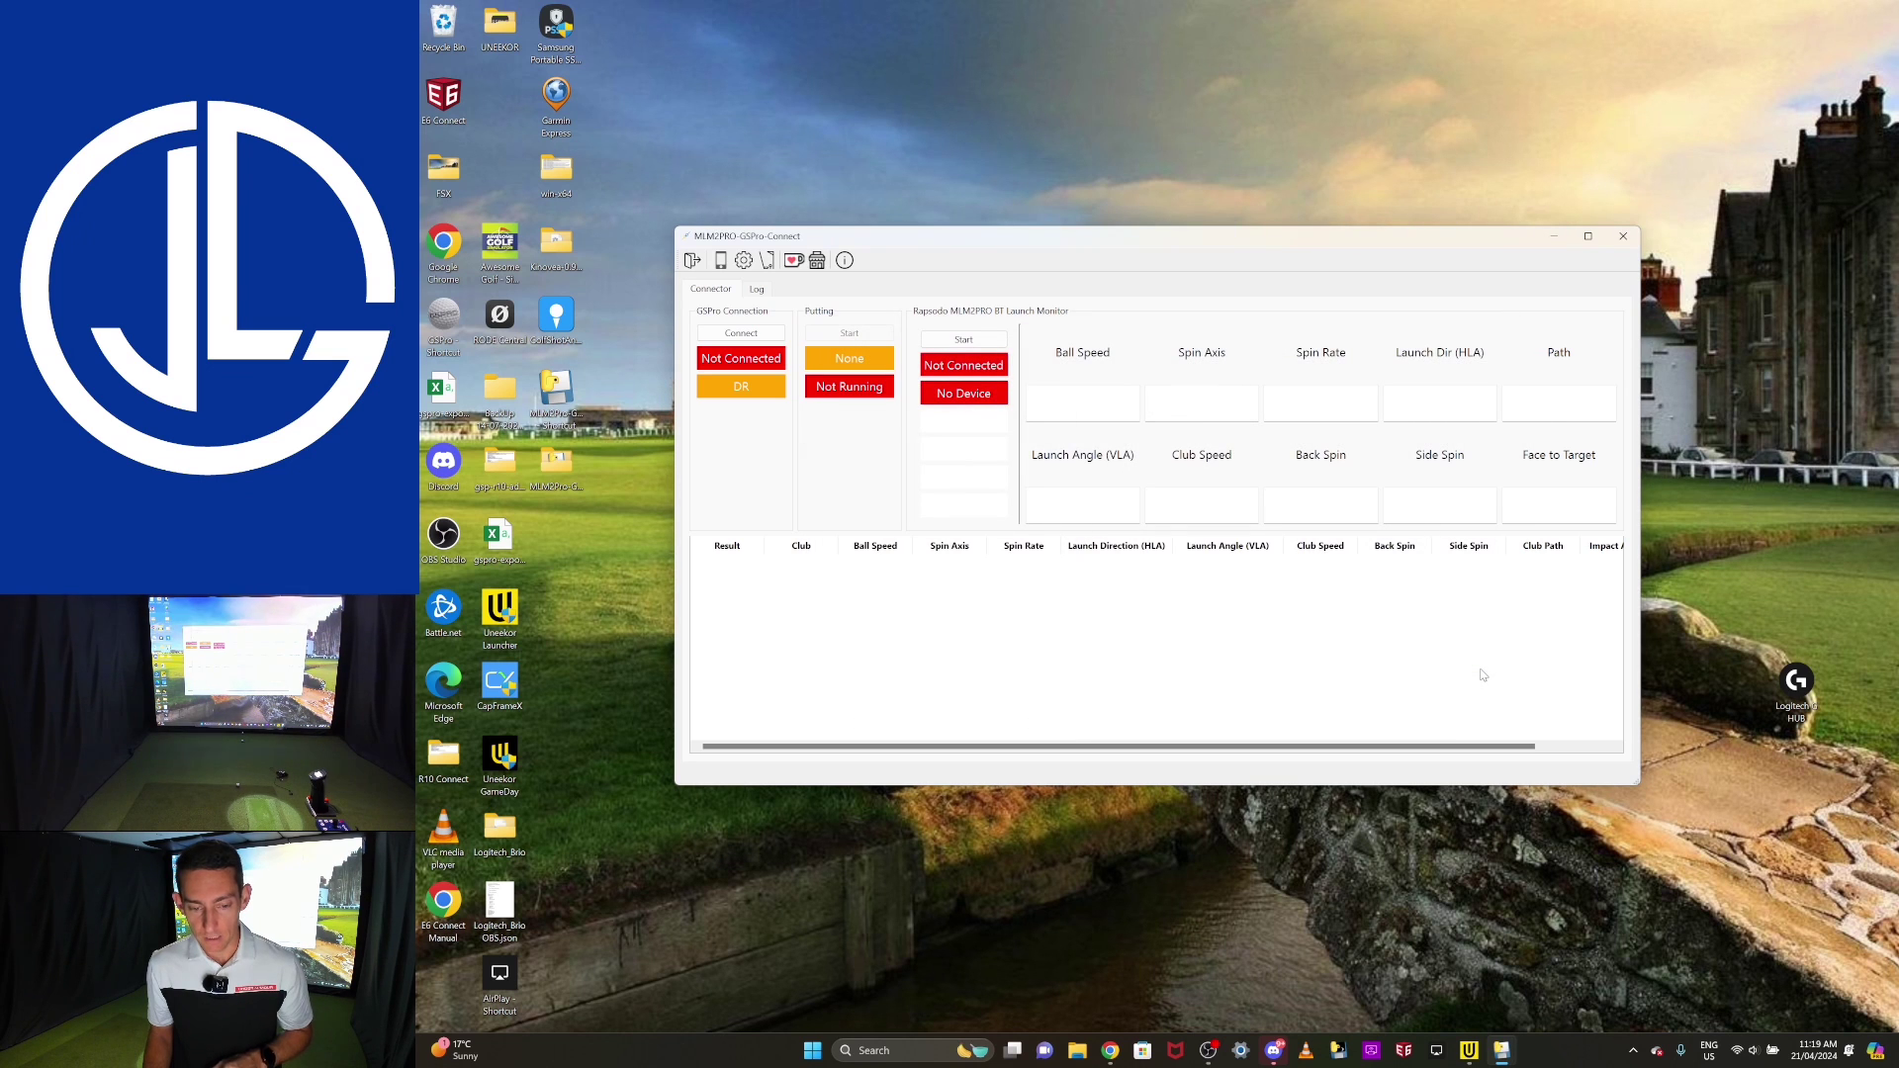
Step: Review the connector's putting settings and the available putting systems, and close the dialog
left_click(768, 261)
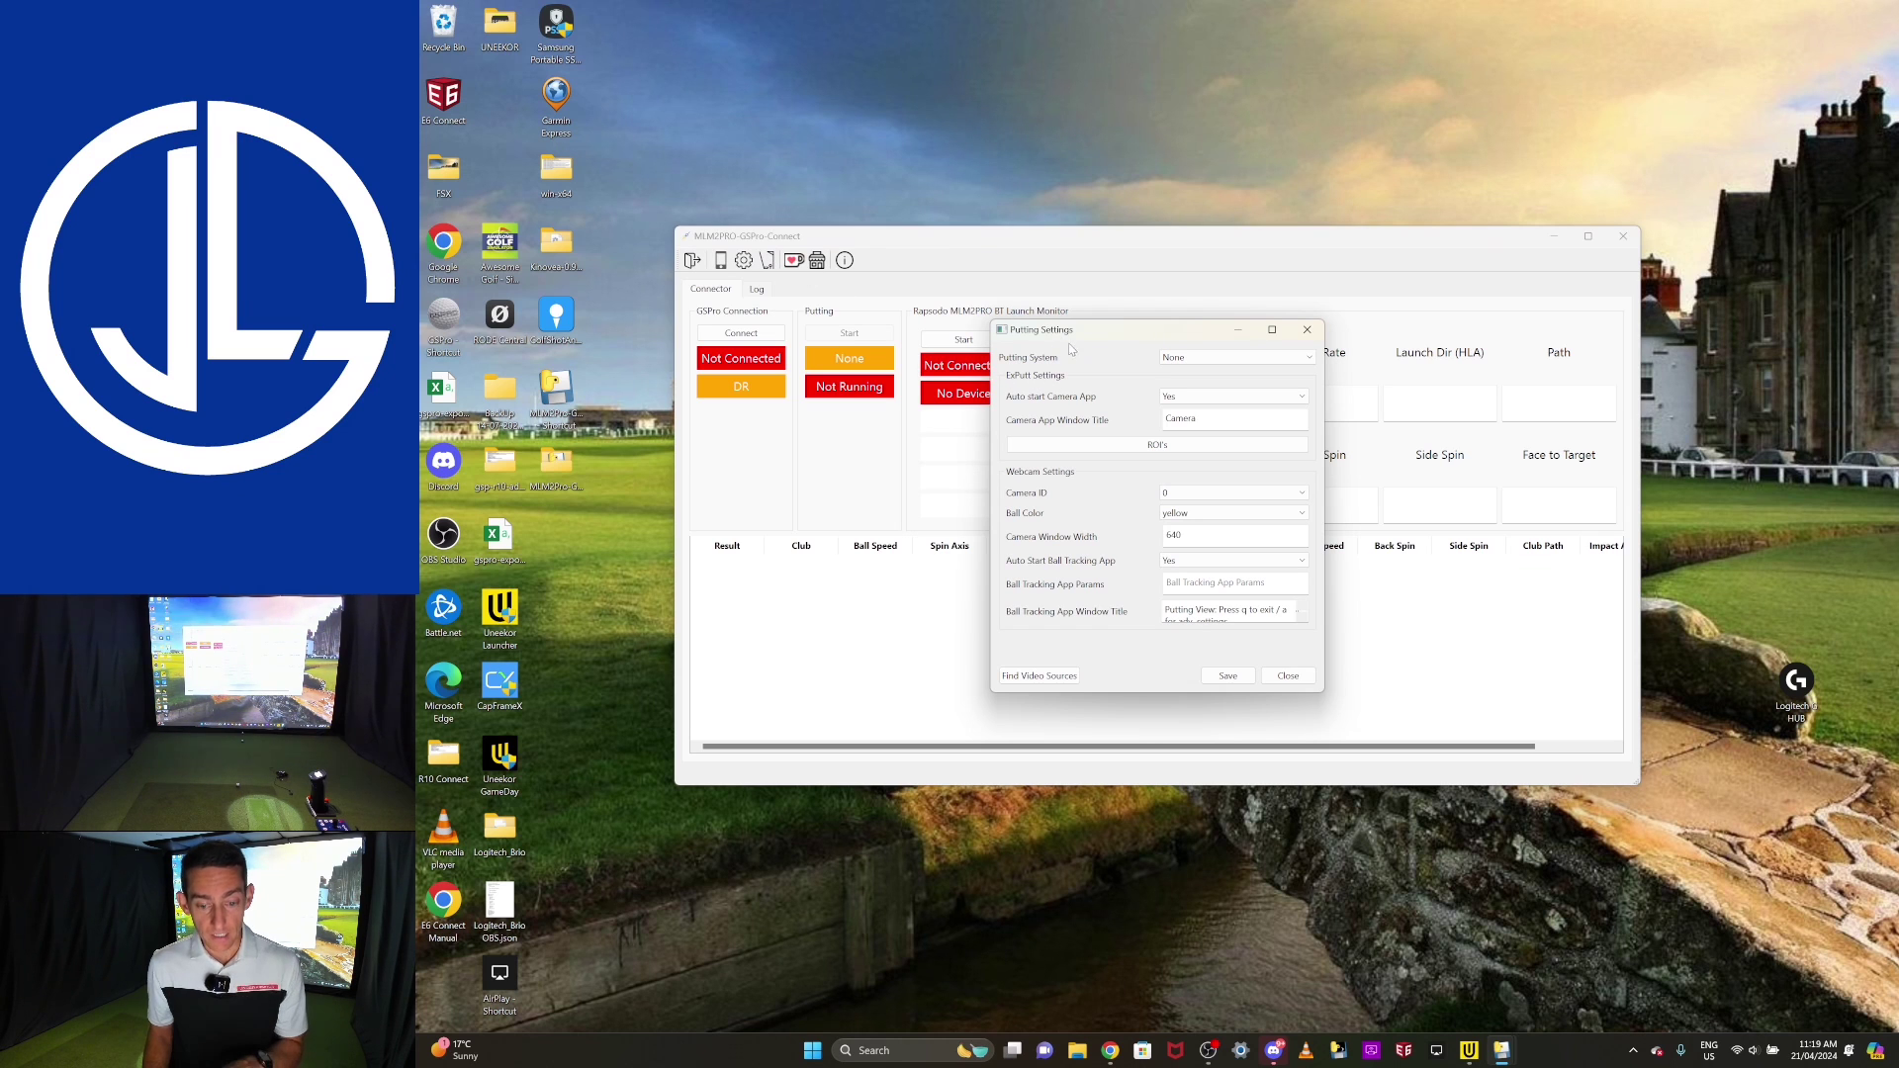
left_click(1190, 362)
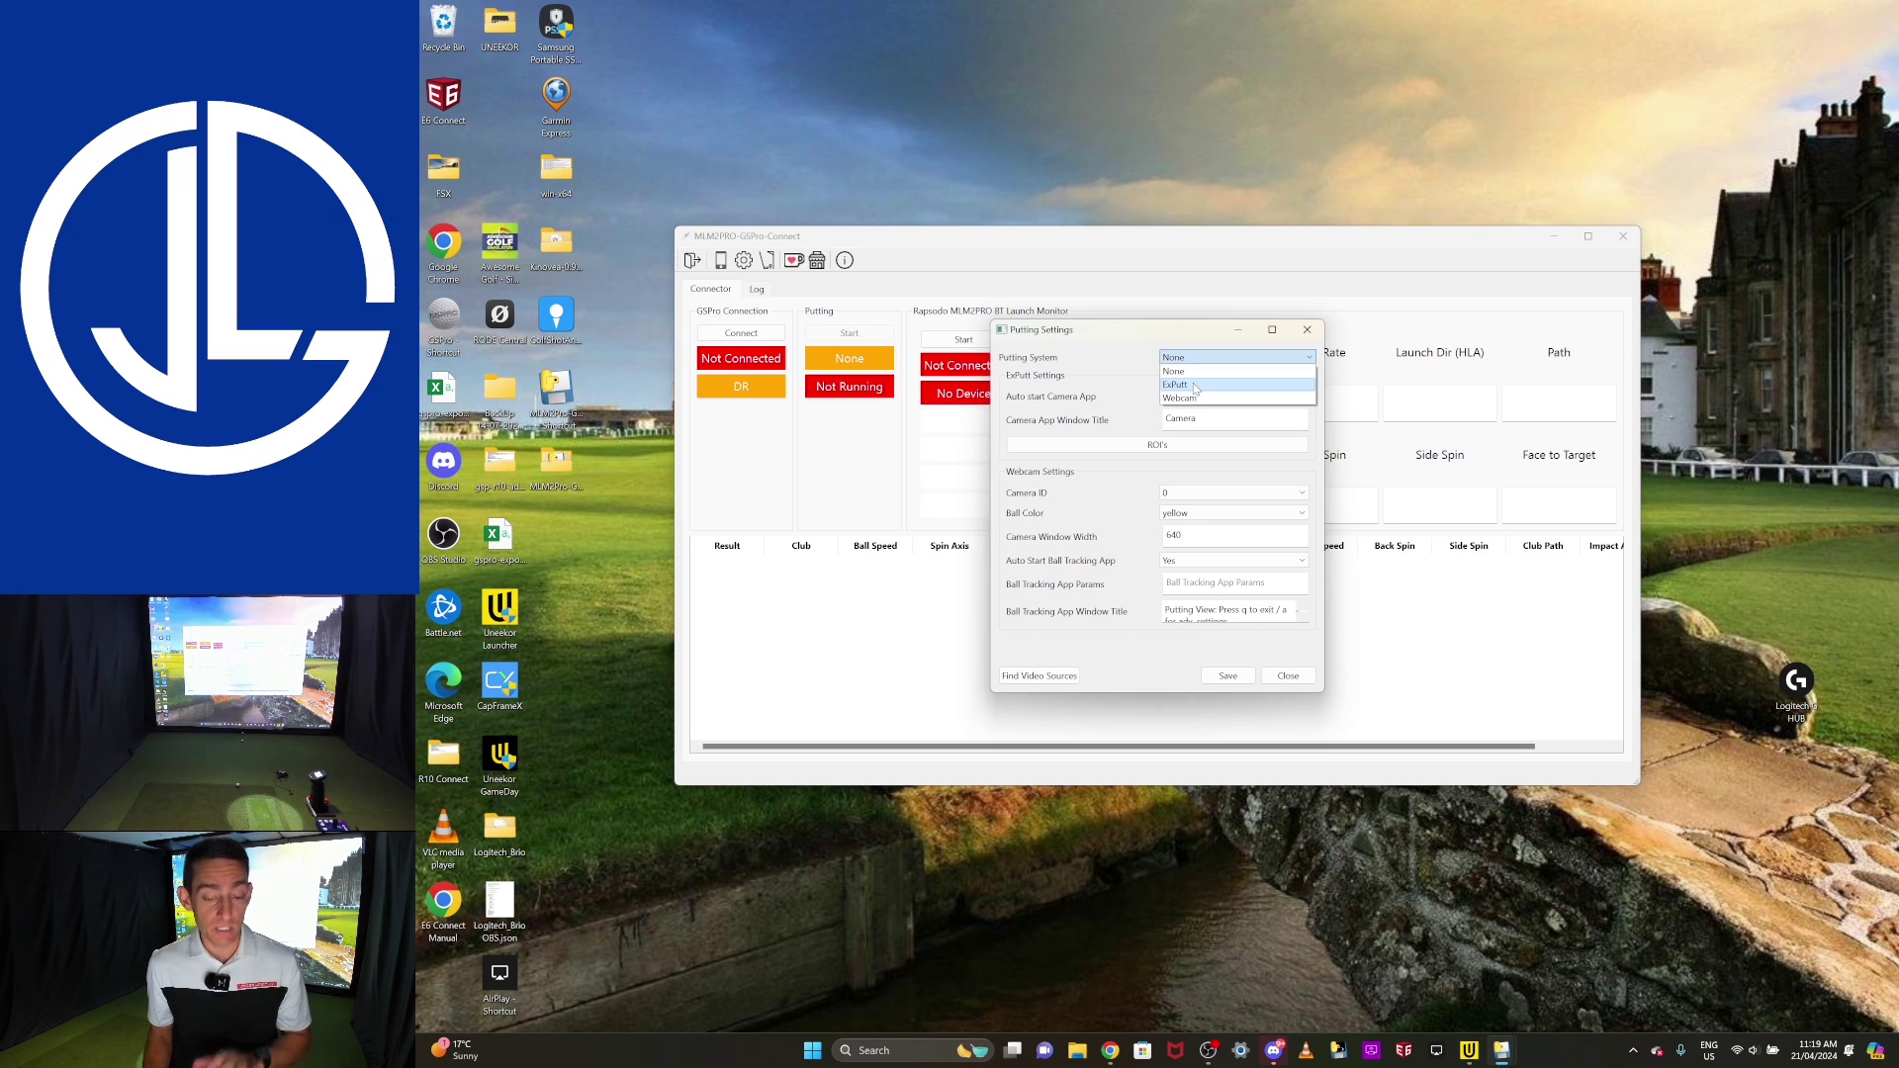
left_click(1190, 362)
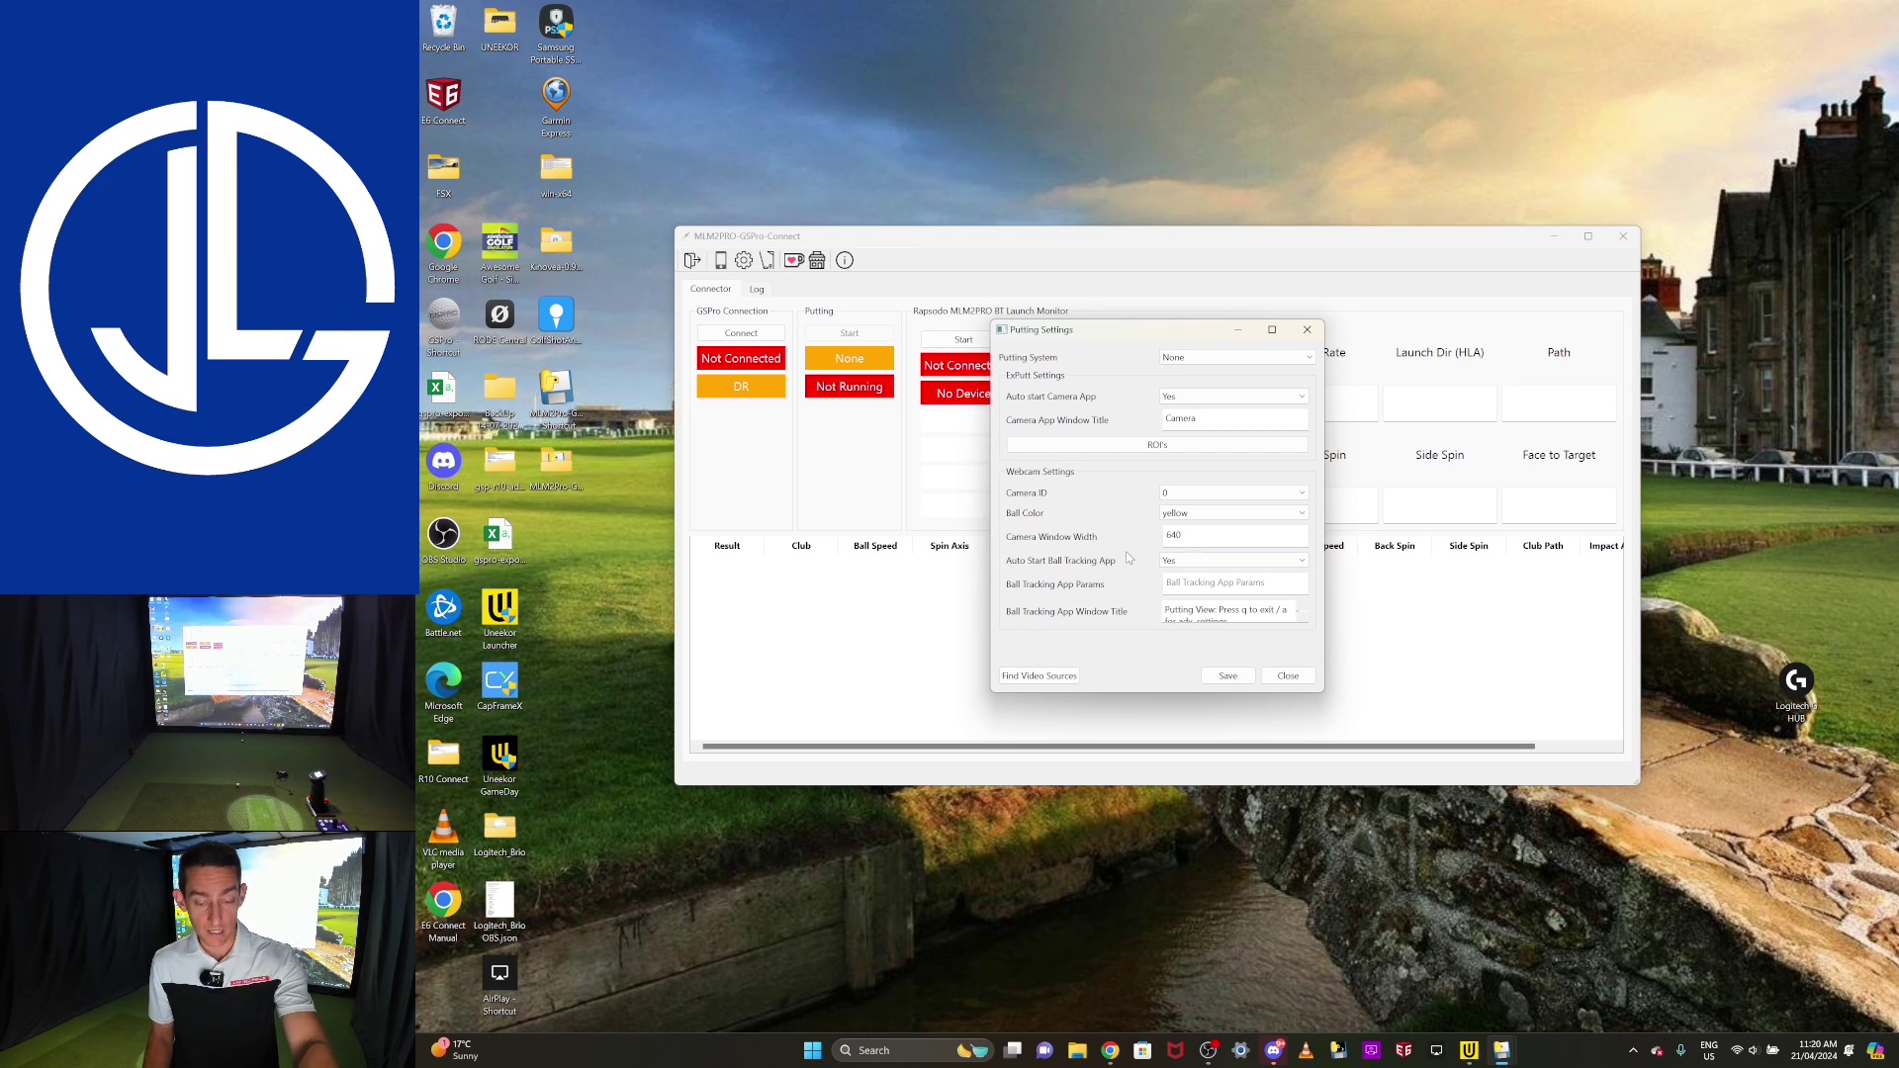
left_click(1286, 676)
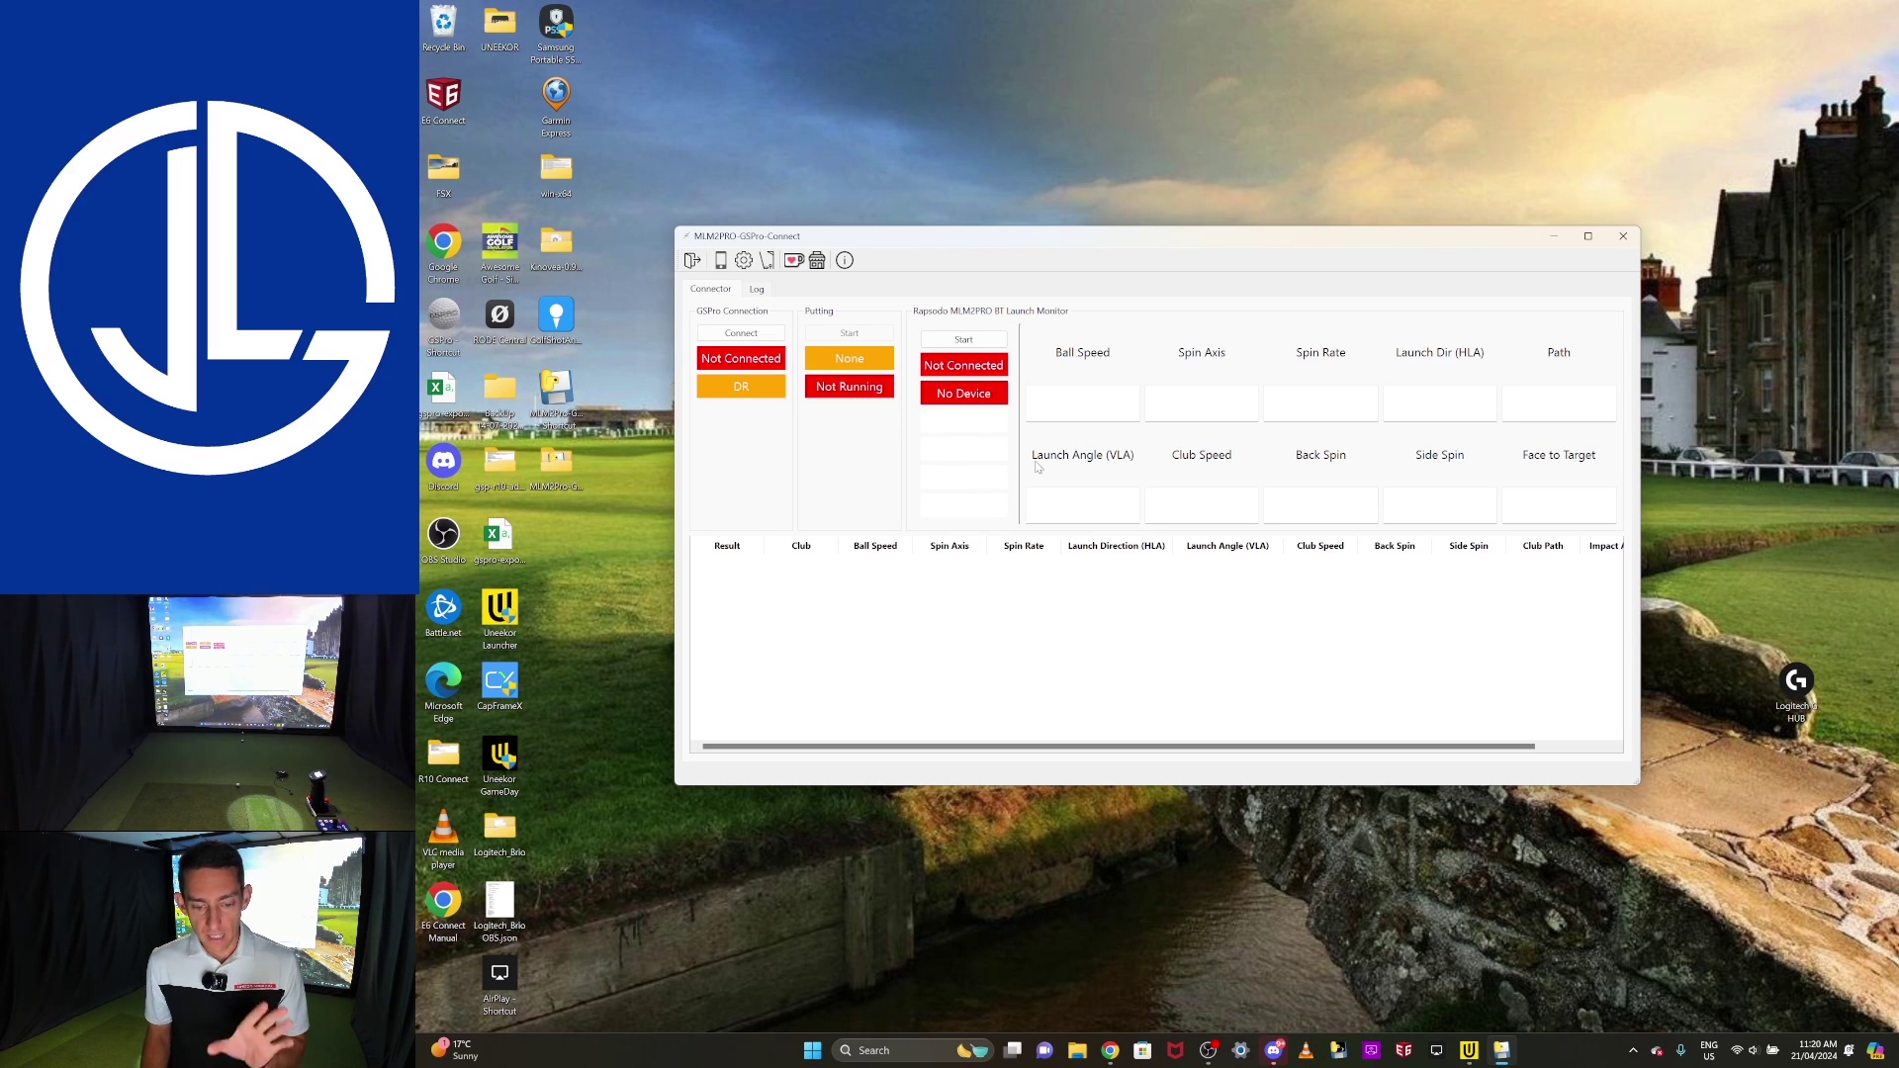
Step: Exit the connector and check the paired devices on the Bluetooth & devices page of Windows Settings
left_click(1623, 237)
left_click(1256, 1050)
left_click(524, 222)
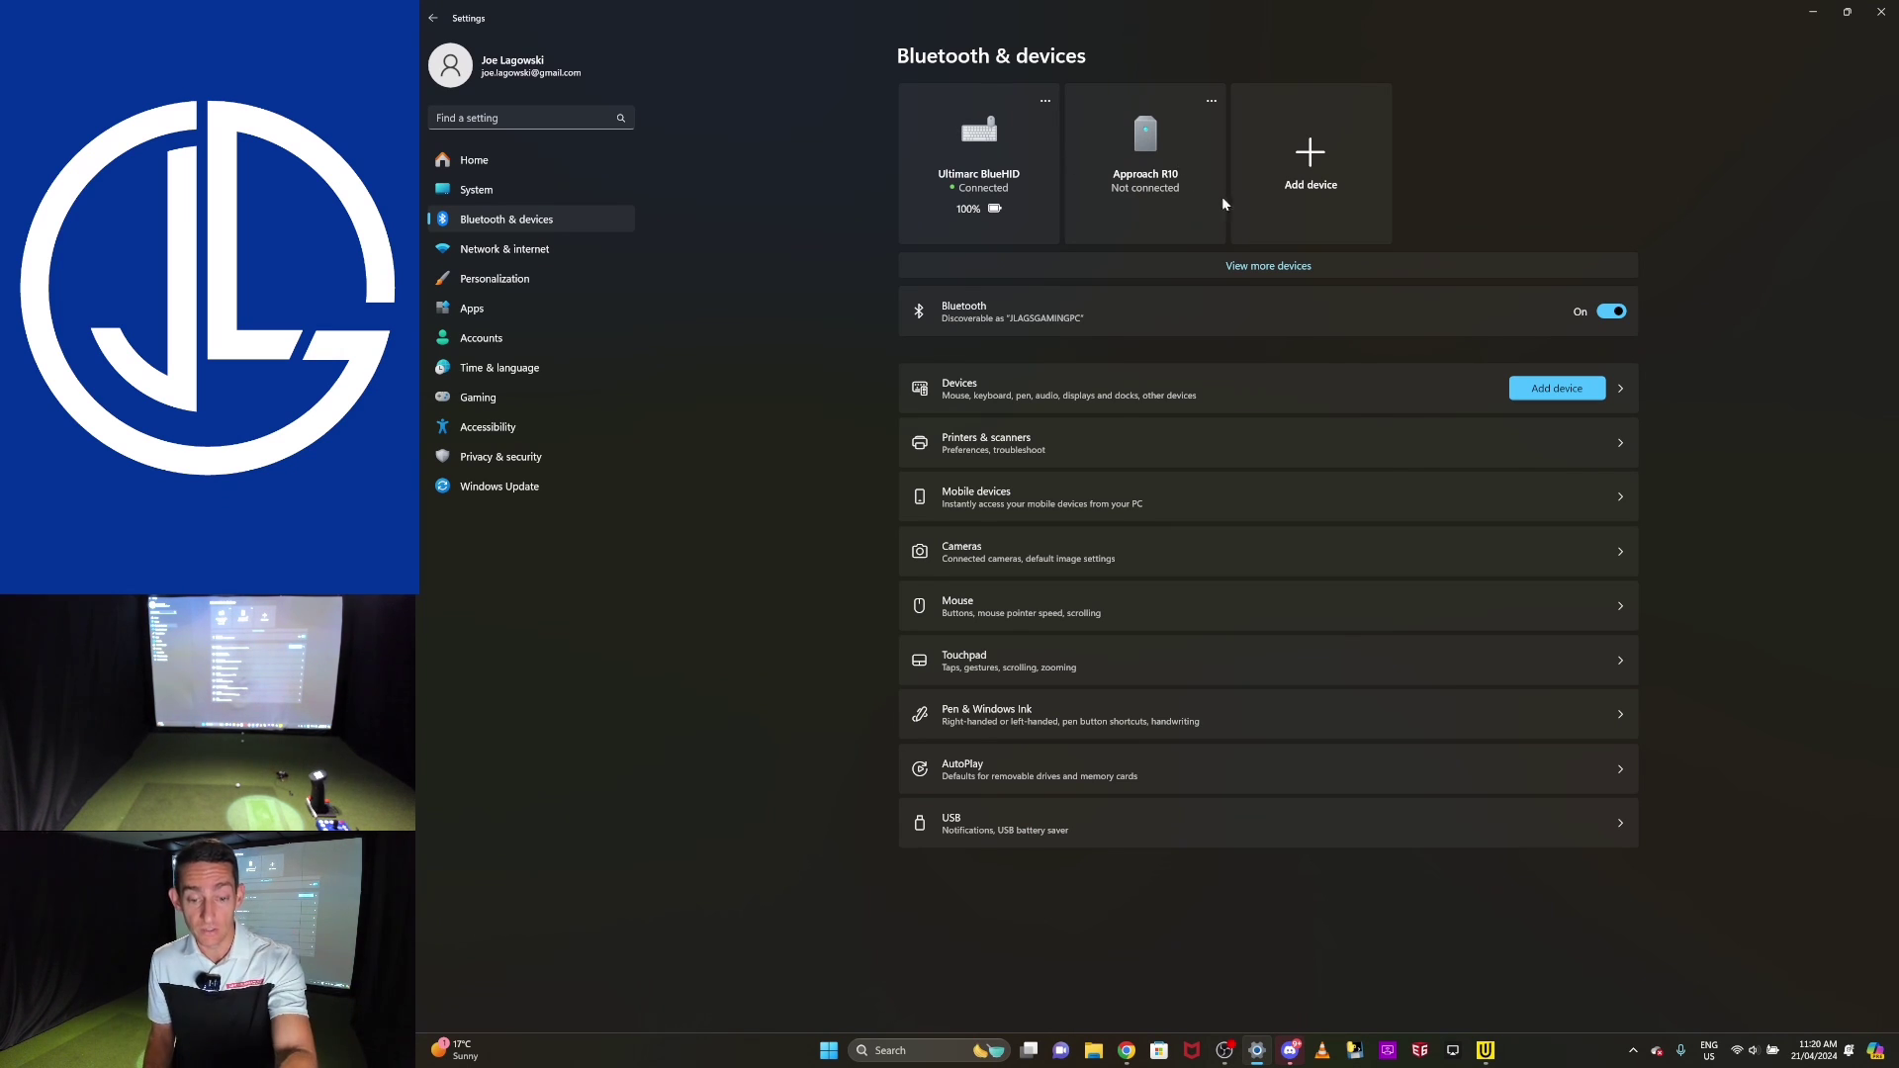
left_click(1878, 14)
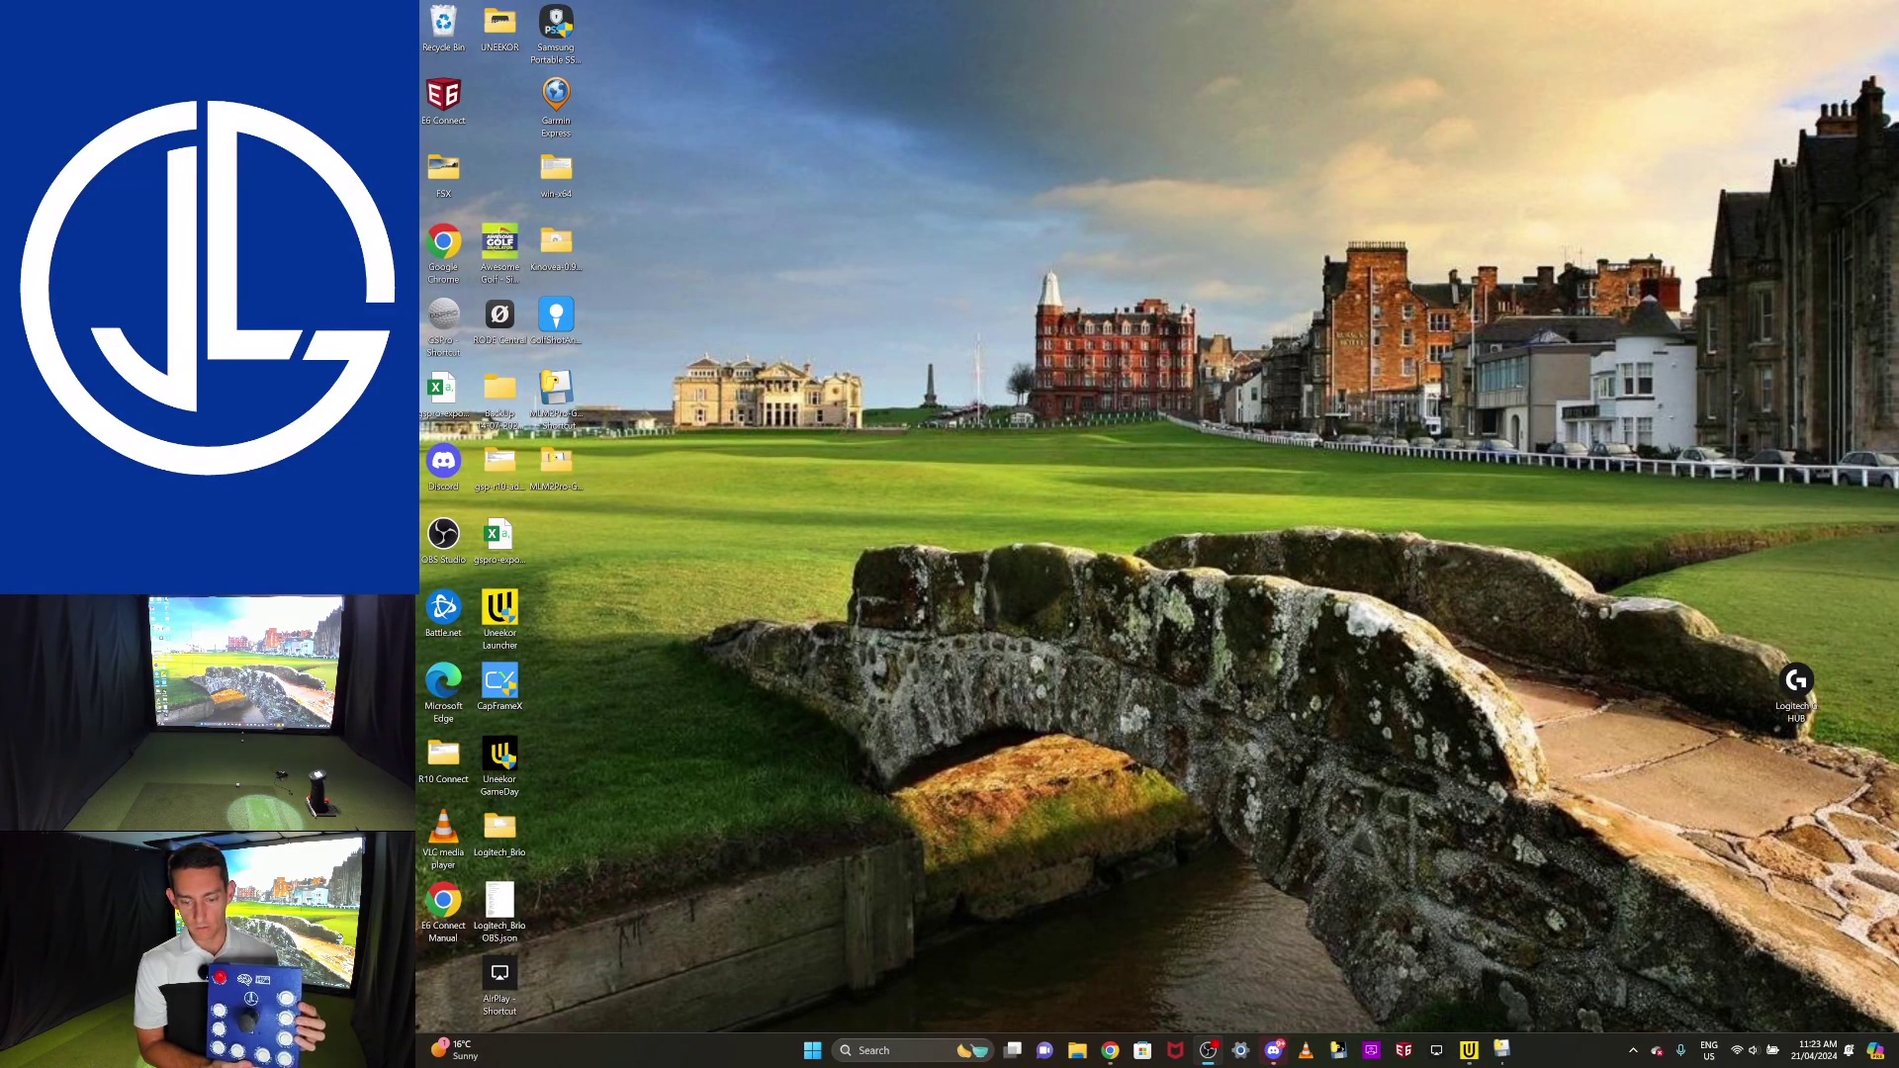
Step: Launch the connector together with GSPro and move the connector window clear of the APIv1 Connect window
key("Return")
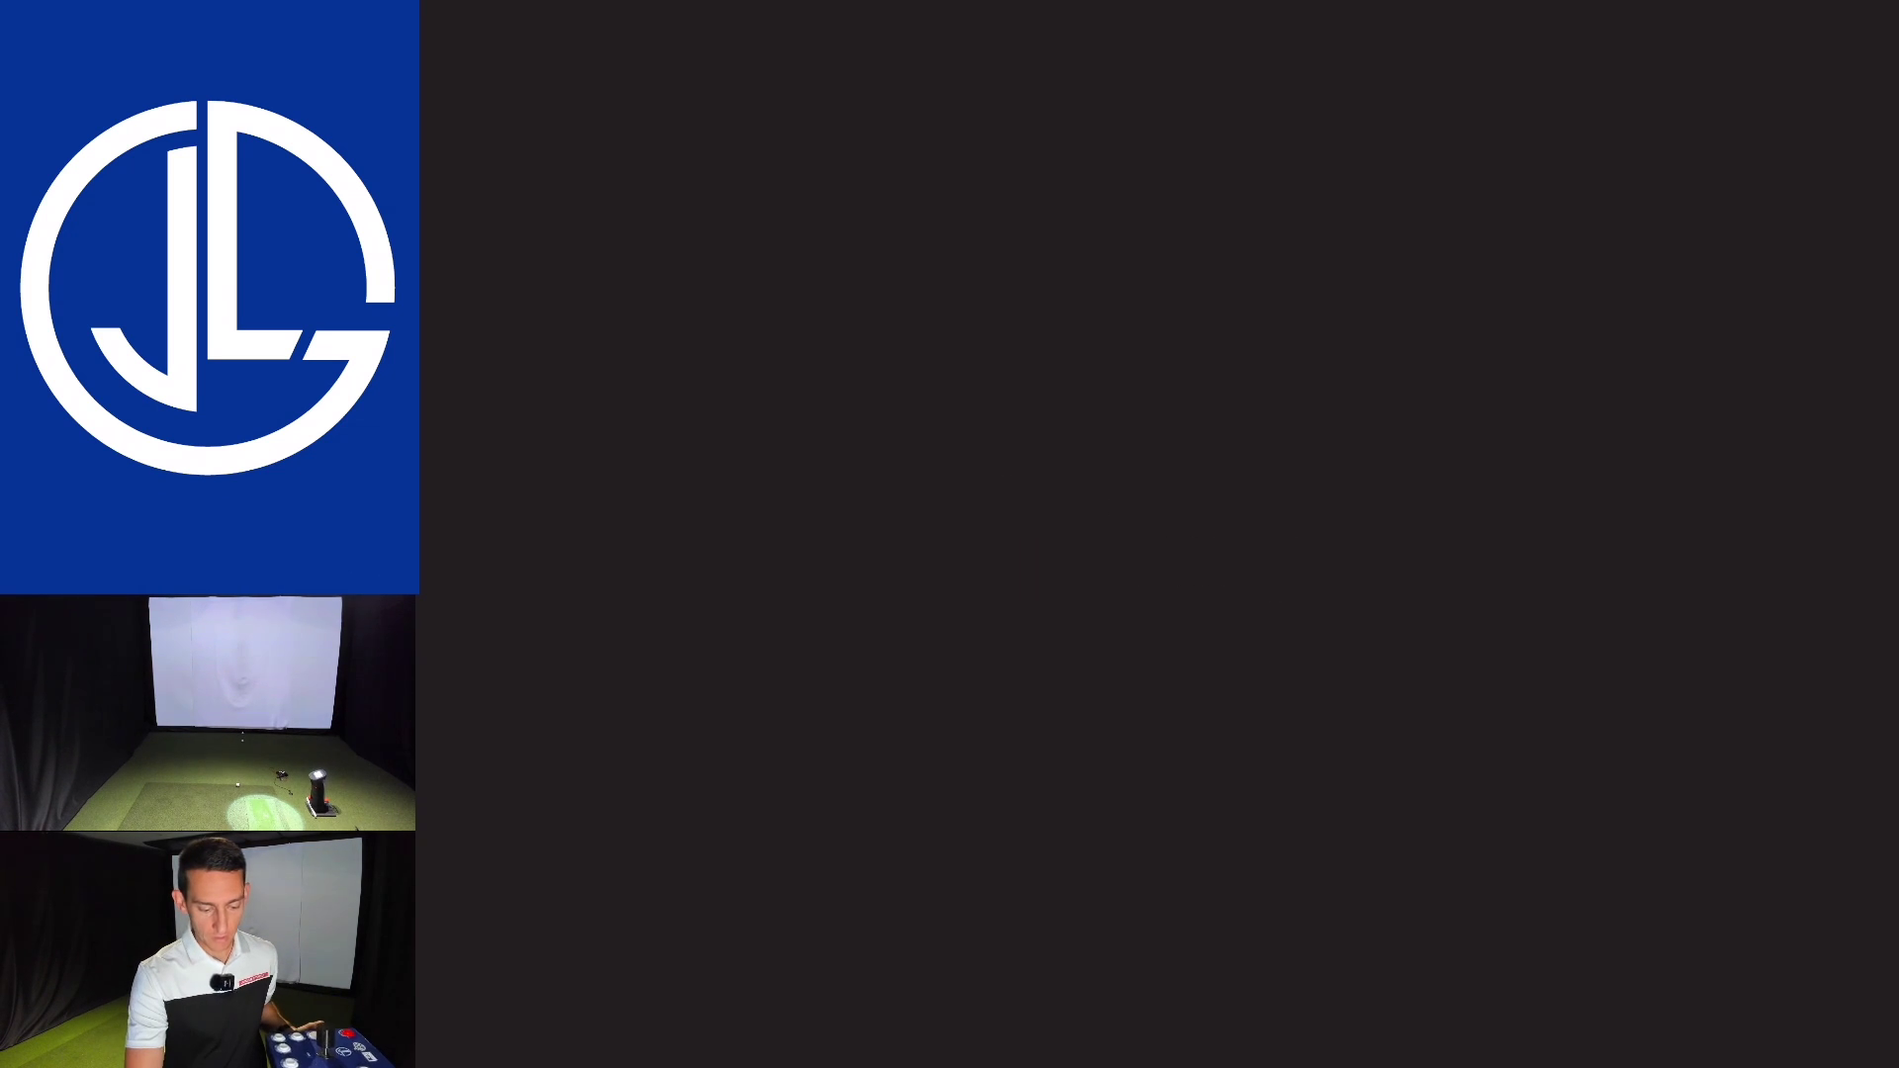
key("alt+Tab")
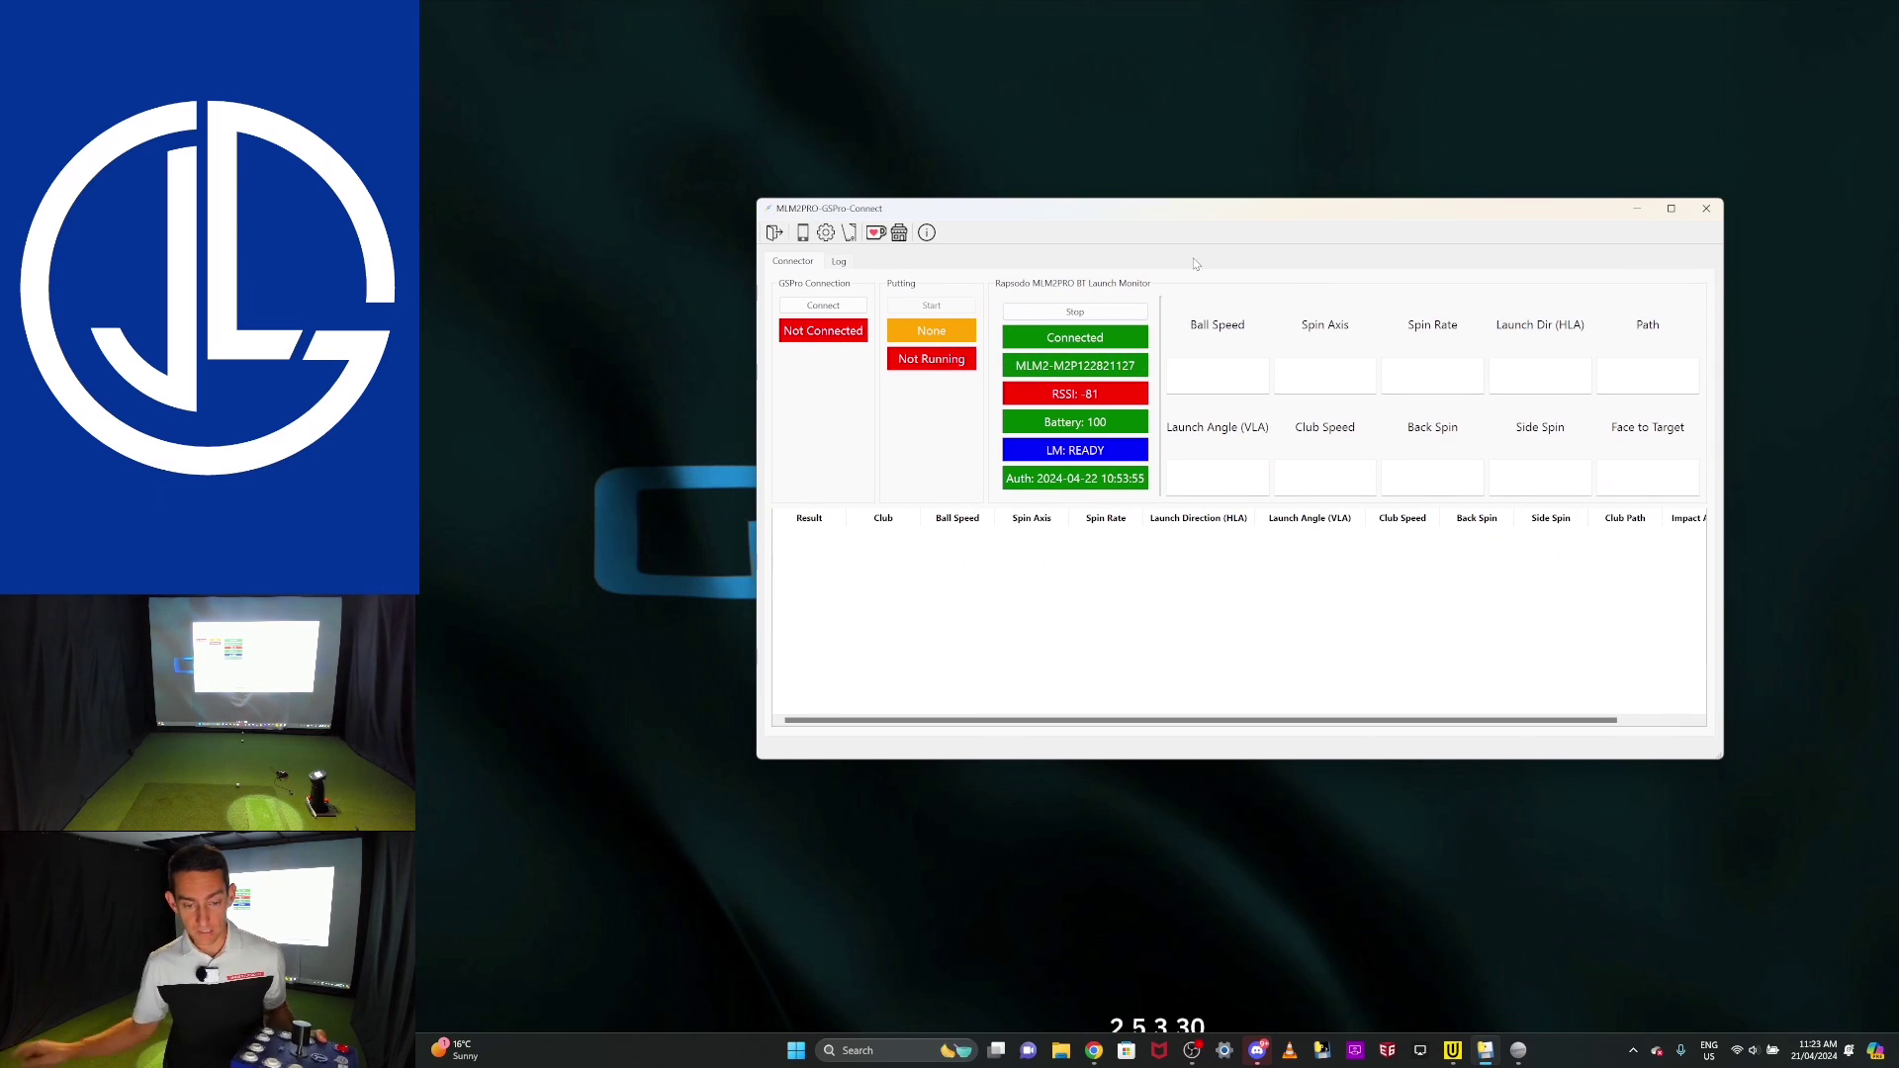
left_click_drag(1196, 212, 1351, 435)
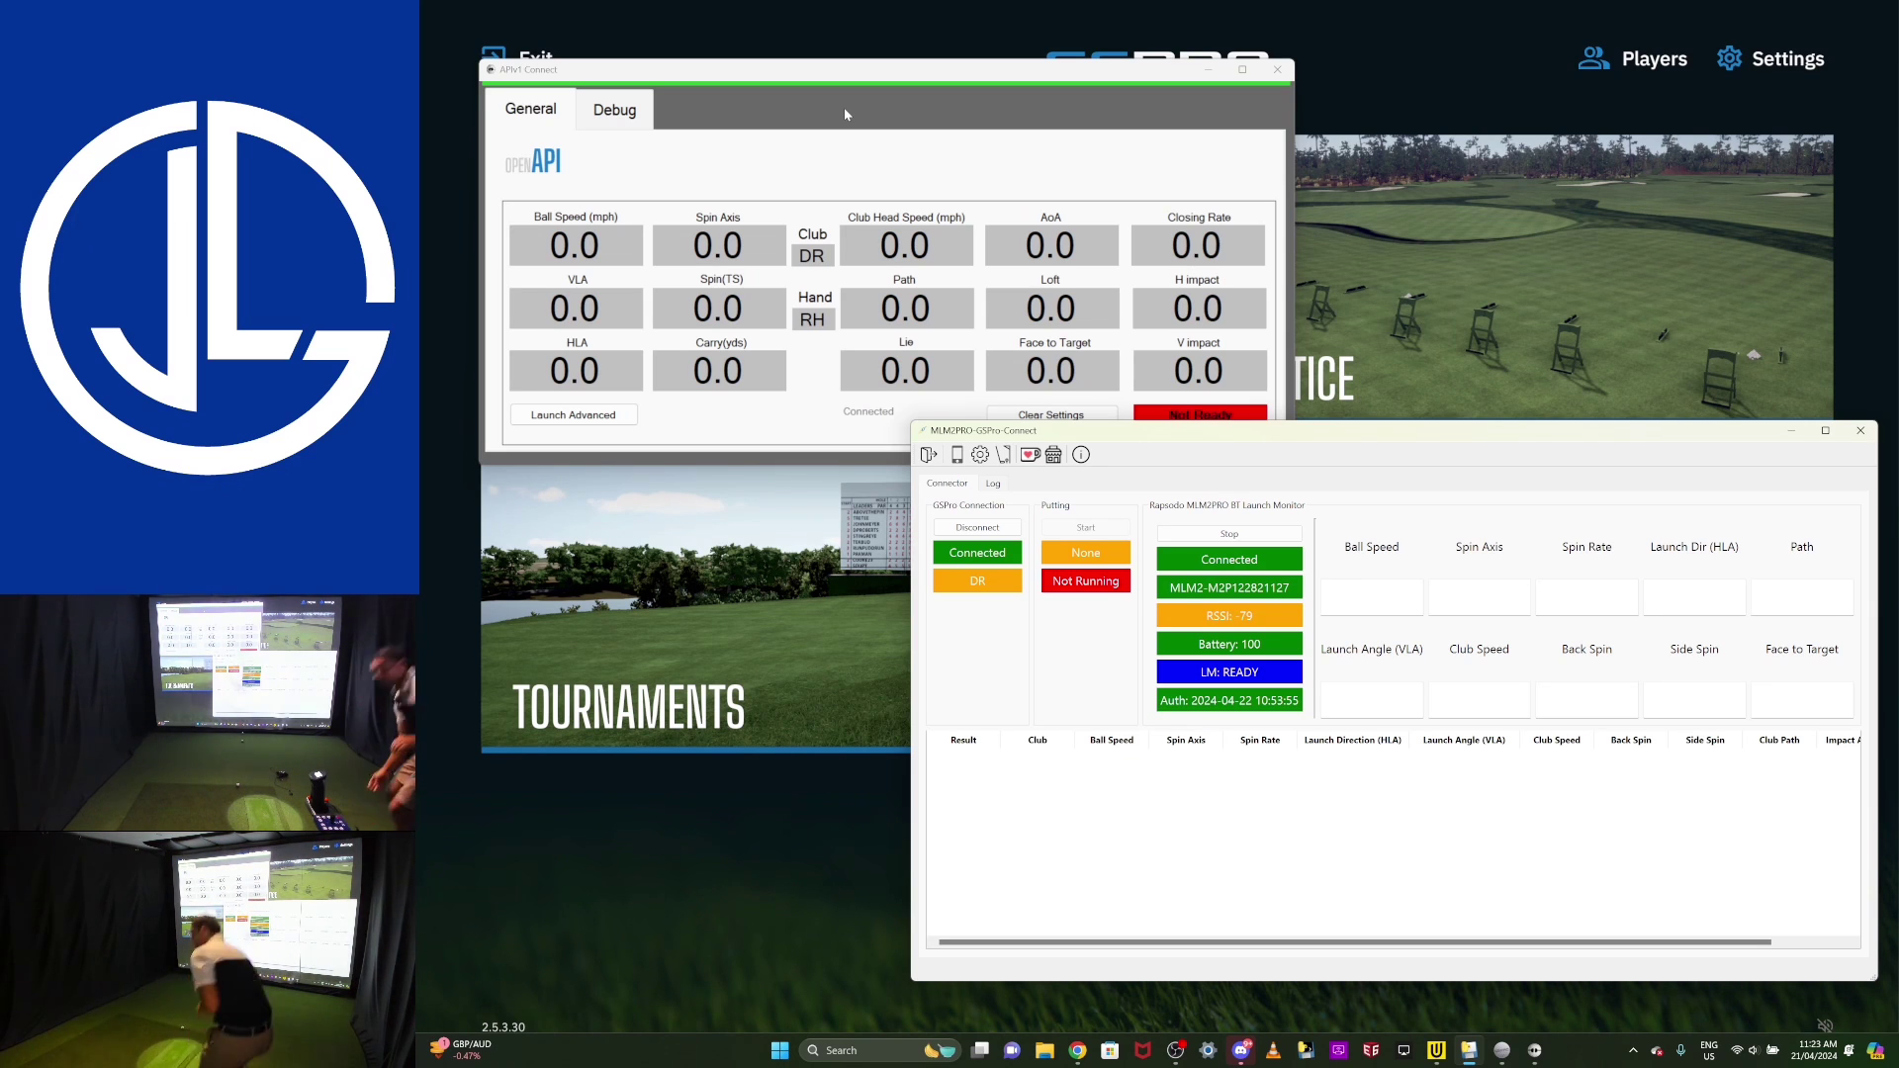
Step: Open the Driving Range from the practice area of GSPro
left_click(1436, 227)
left_click(737, 427)
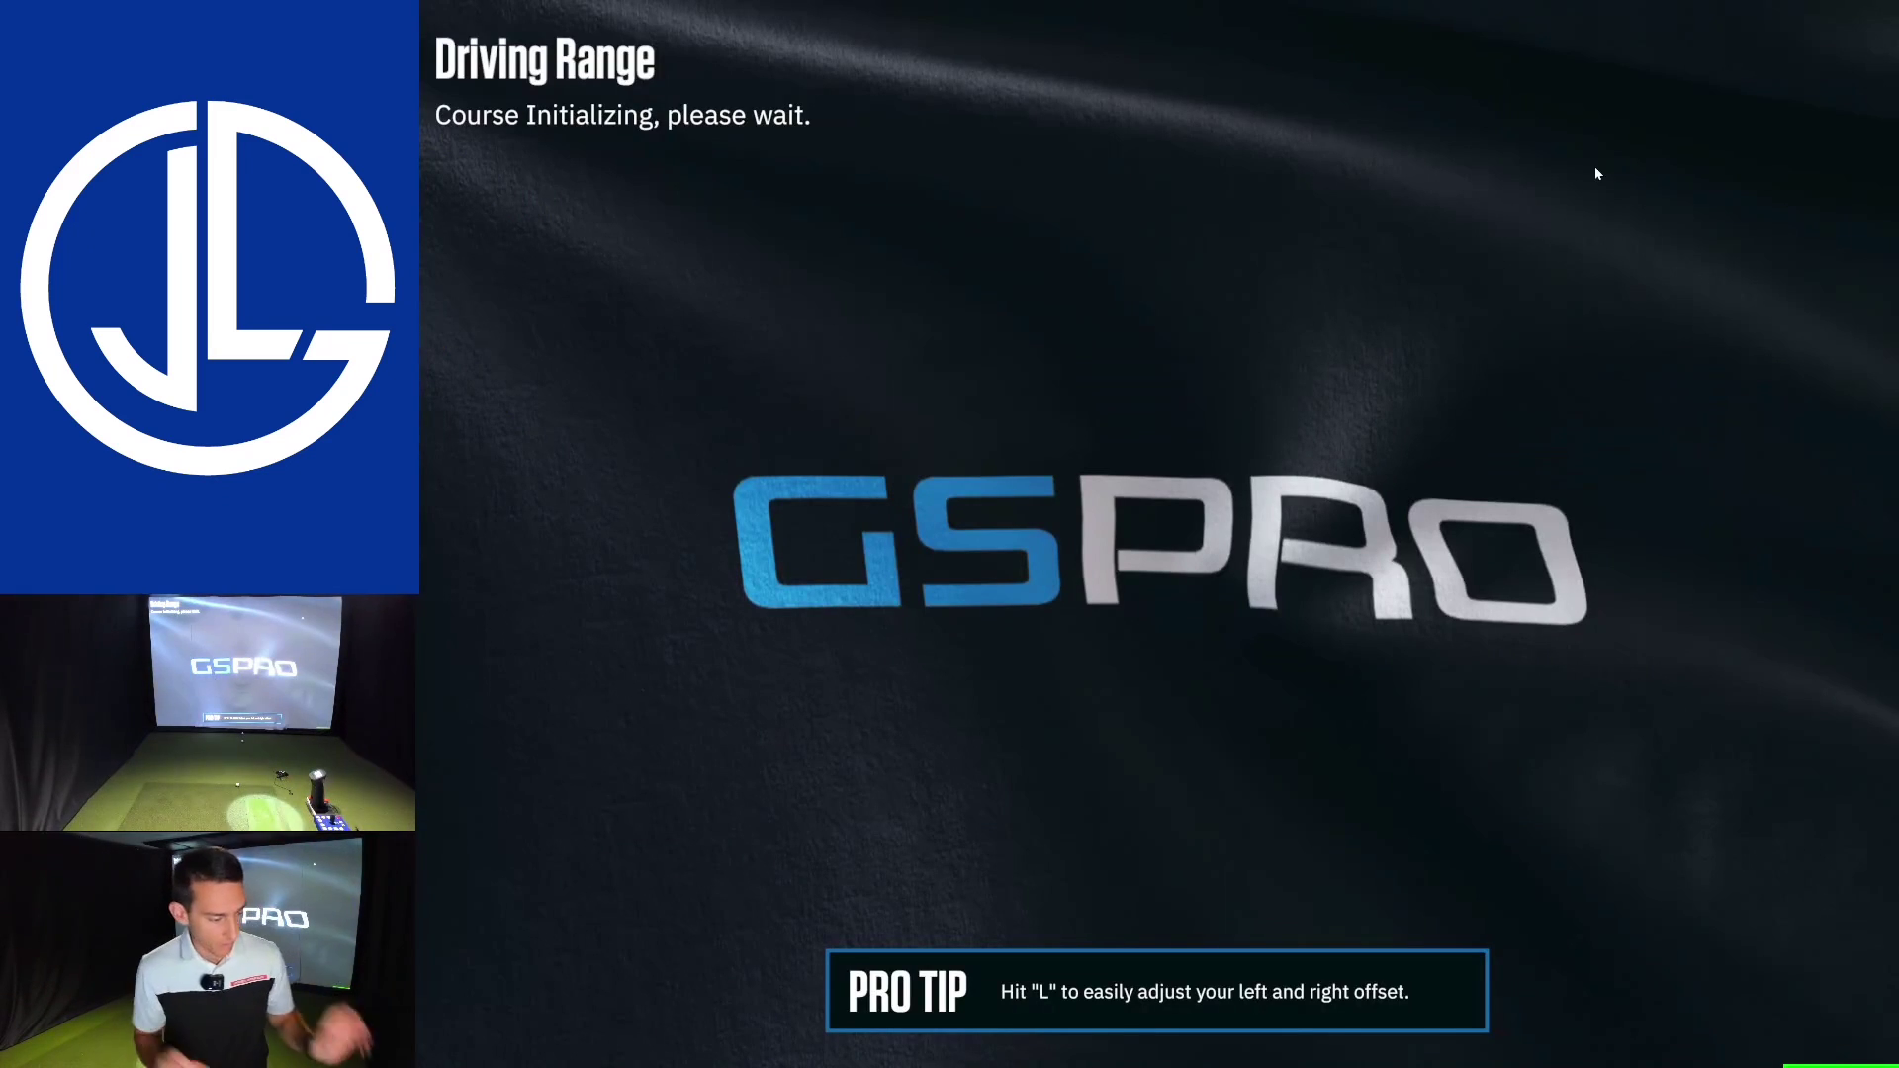